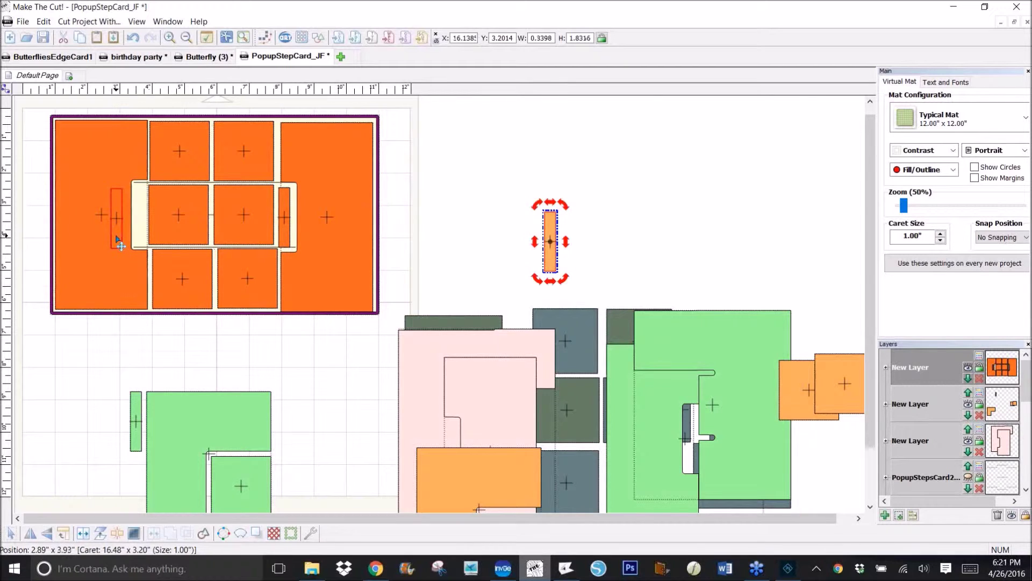
# Shift the narrow strip right to just inside the card's inner frame, then select the whole orange card.
pyautogui.moveTo(116, 241); pyautogui.dragTo(142, 240)
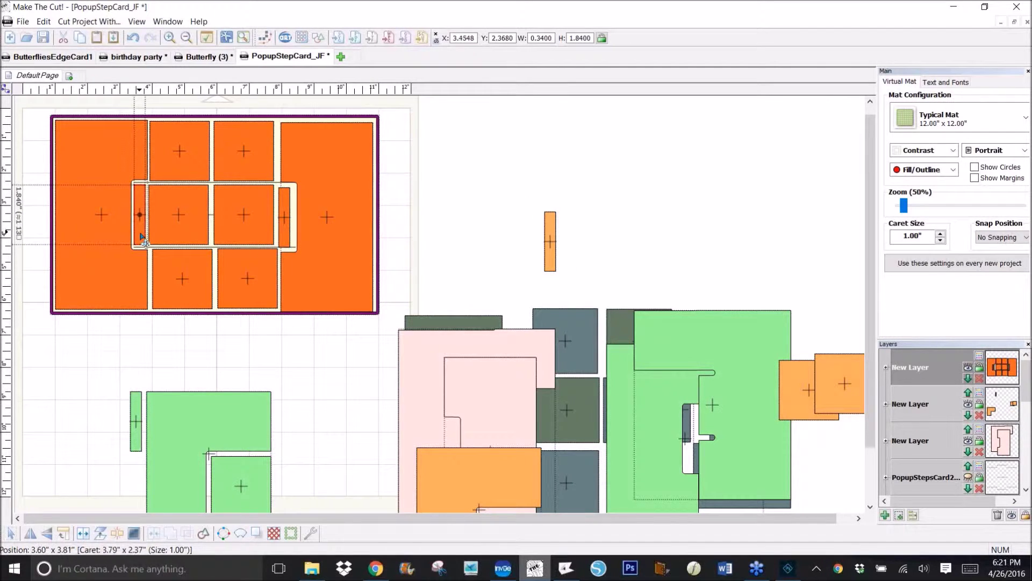
pyautogui.click(60, 105)
pyautogui.moveTo(48, 104); pyautogui.dragTo(404, 367)
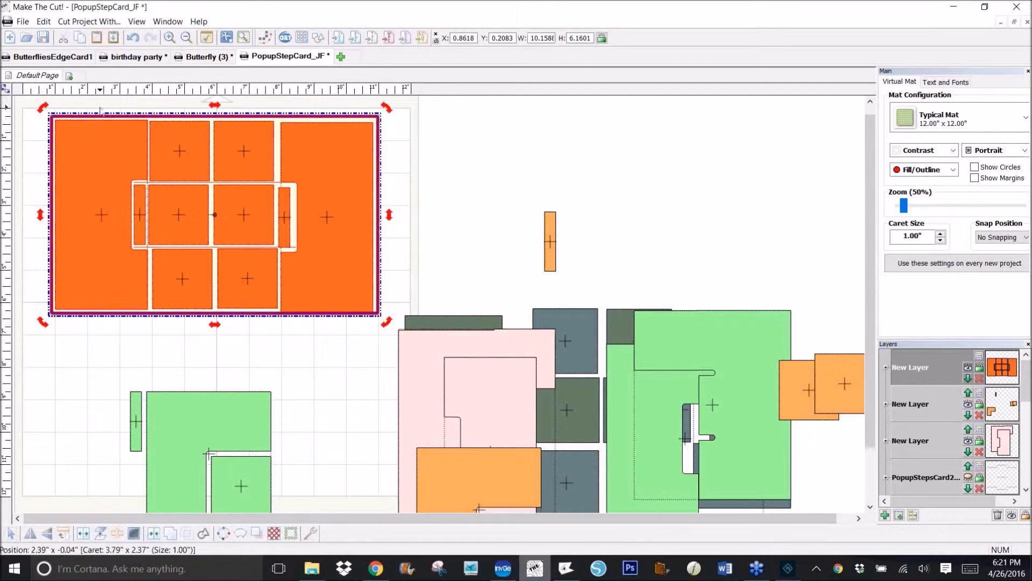
pyautogui.click(22, 22)
# Export the selected card as PopupStepsCard3_JF.svg, then switch to Popup Card Studio.
pyautogui.moveTo(57, 135)
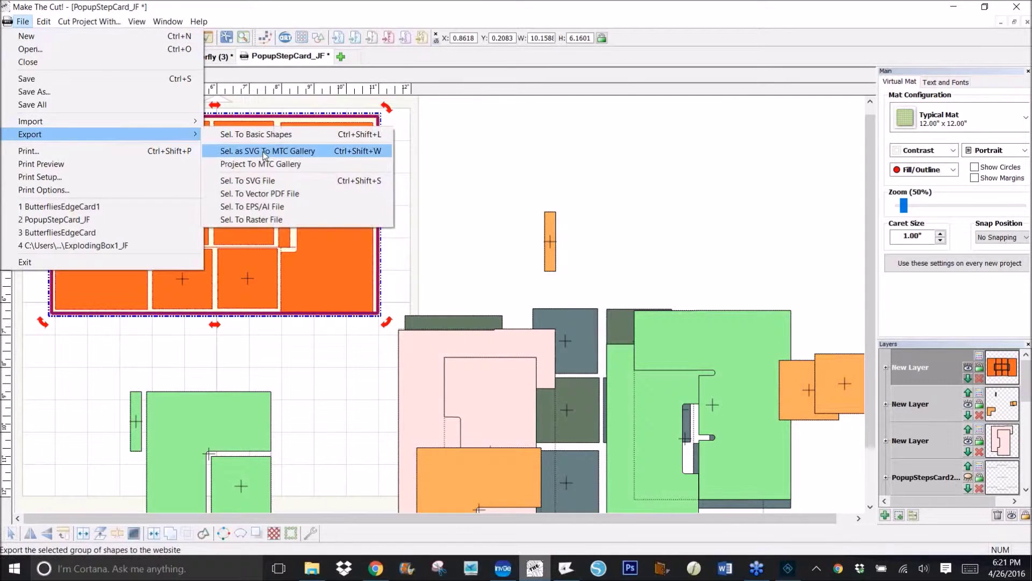
pyautogui.click(262, 181)
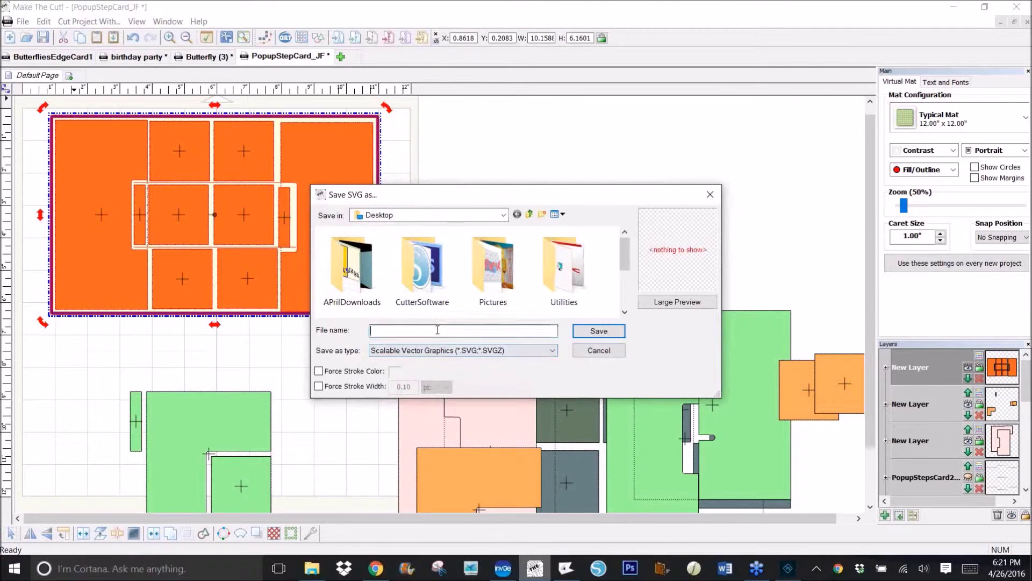
pyautogui.write('Popu')
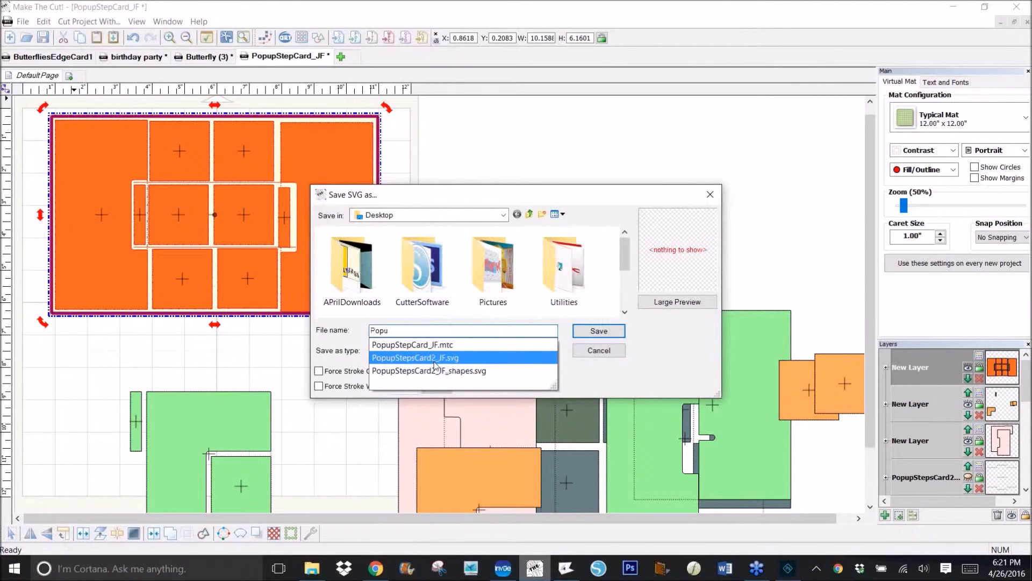
pyautogui.click(435, 357)
pyautogui.click(429, 330)
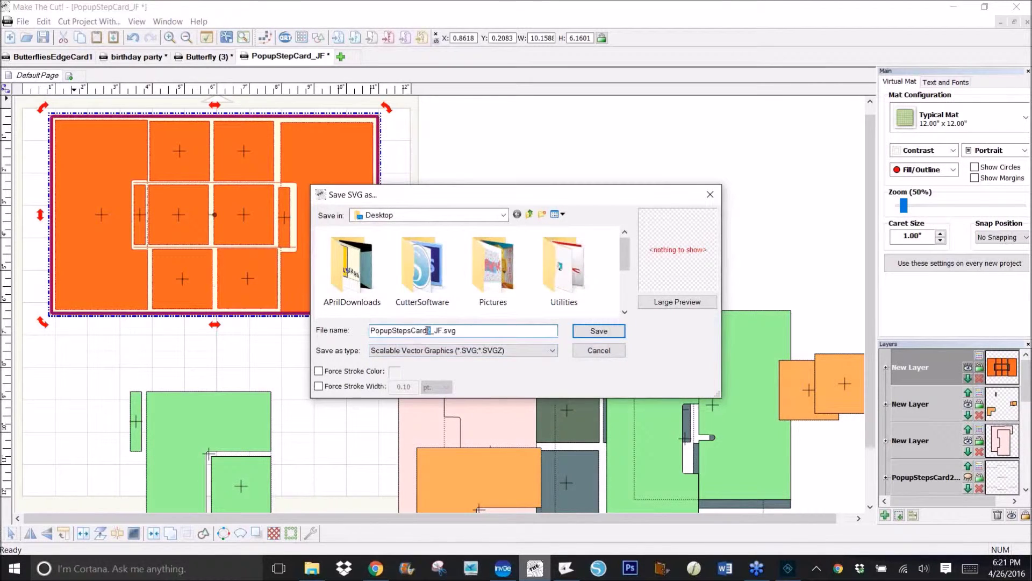
pyautogui.click(597, 331)
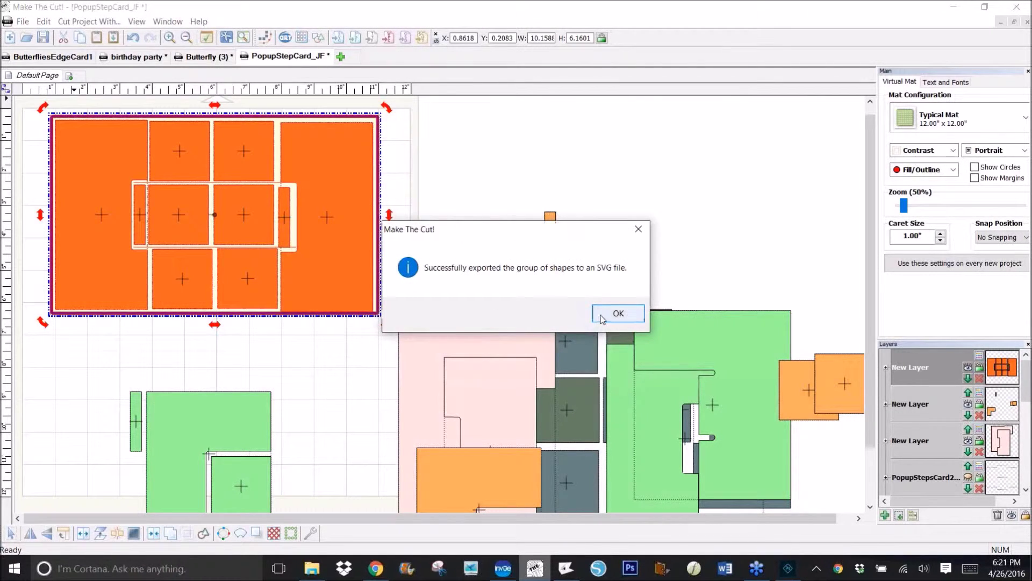
pyautogui.click(611, 316)
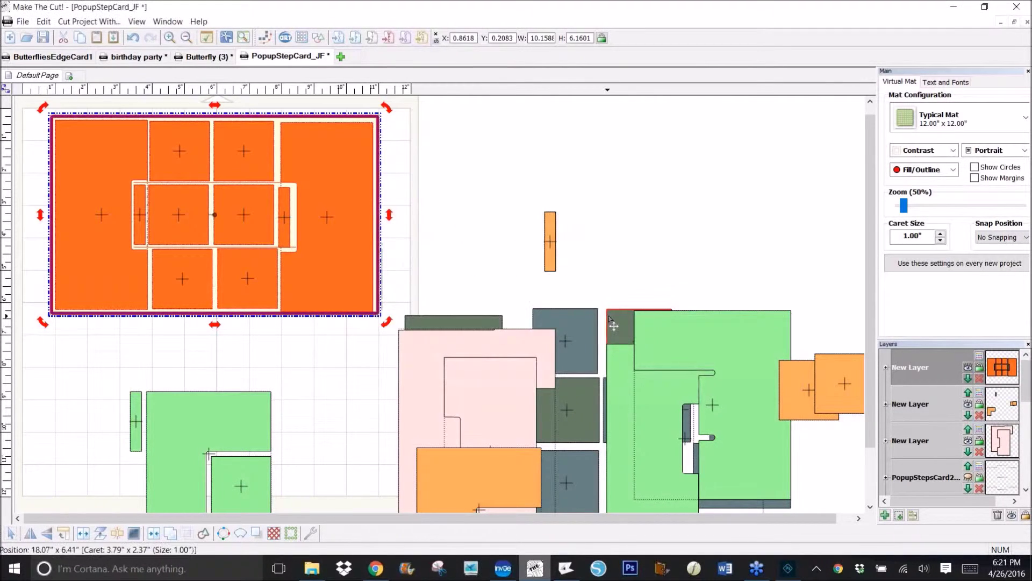
pyautogui.click(566, 569)
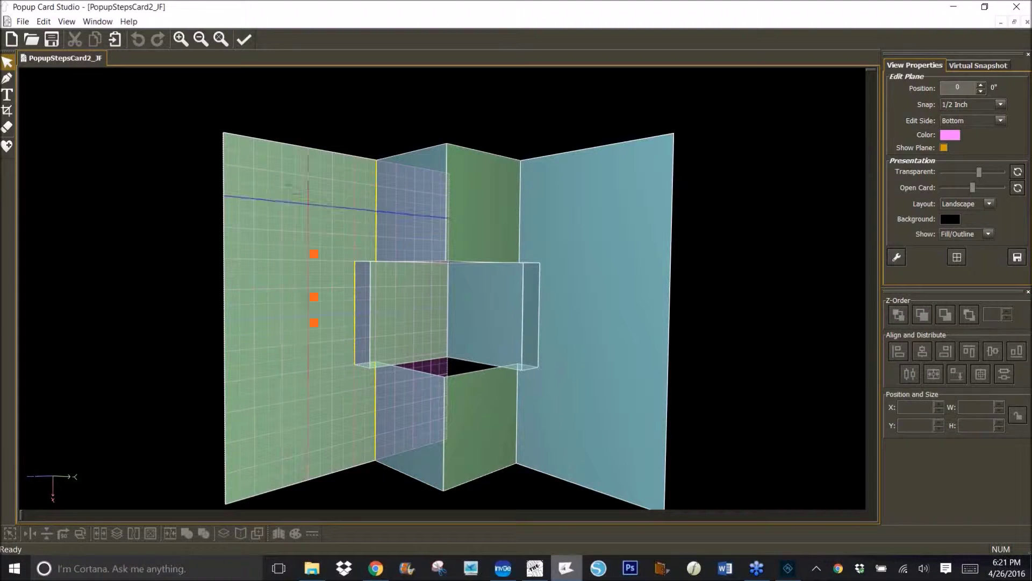
# Export the project rendering as an SVG file named PopupStepsCard3_JF.
pyautogui.click(23, 24)
pyautogui.moveTo(54, 149)
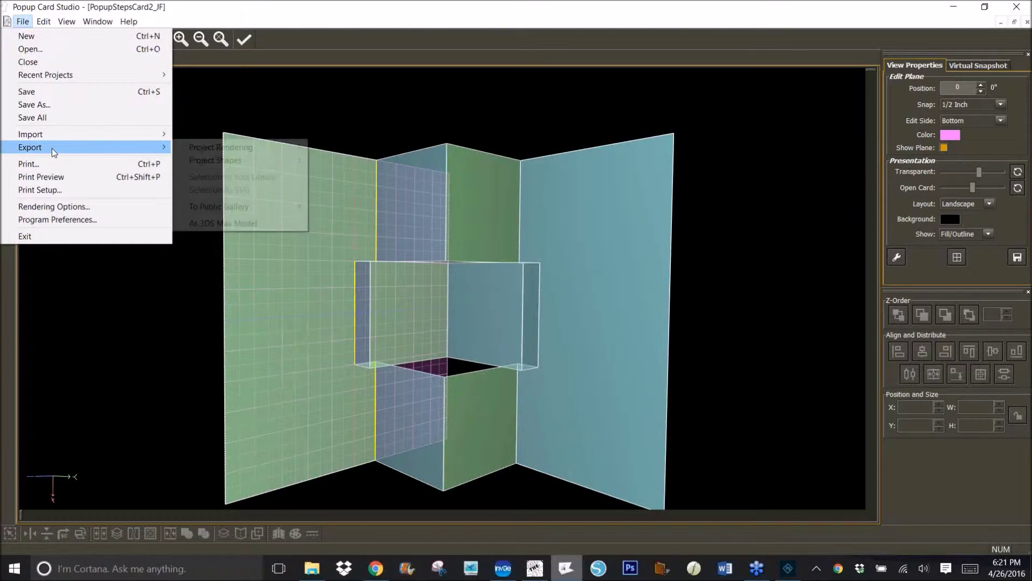
pyautogui.moveTo(214, 153)
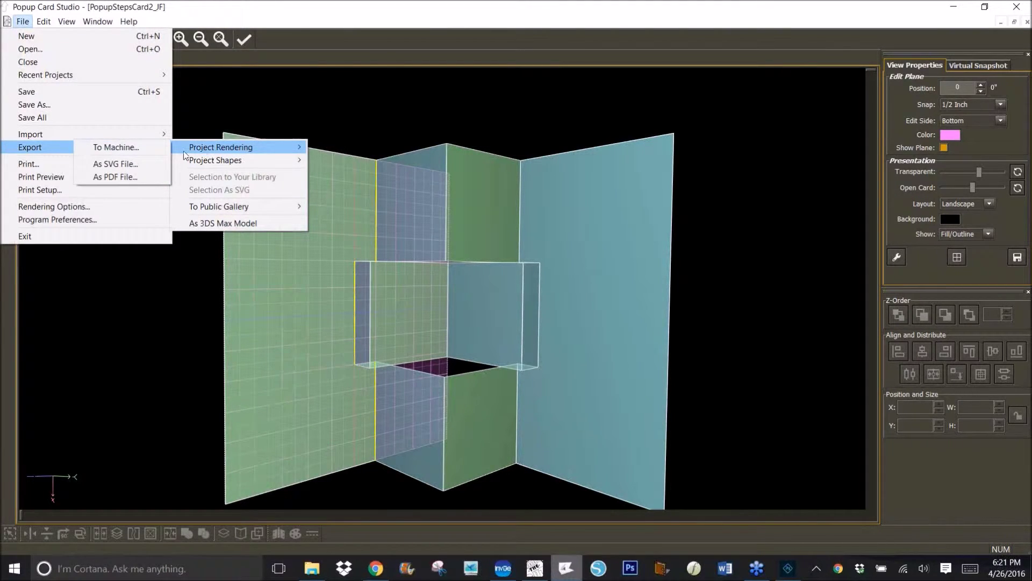
pyautogui.click(135, 165)
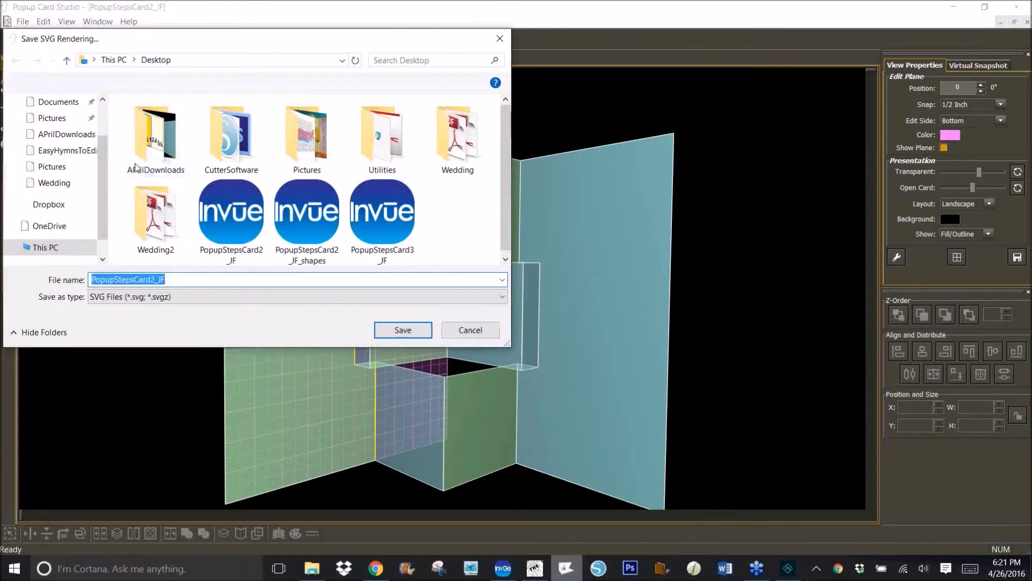
pyautogui.click(156, 279)
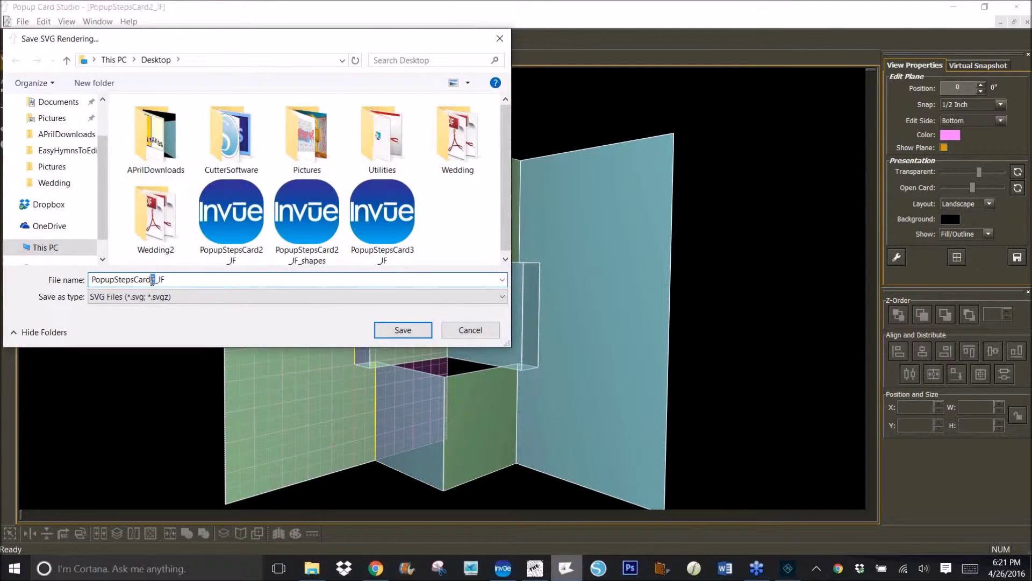
pyautogui.write('3')
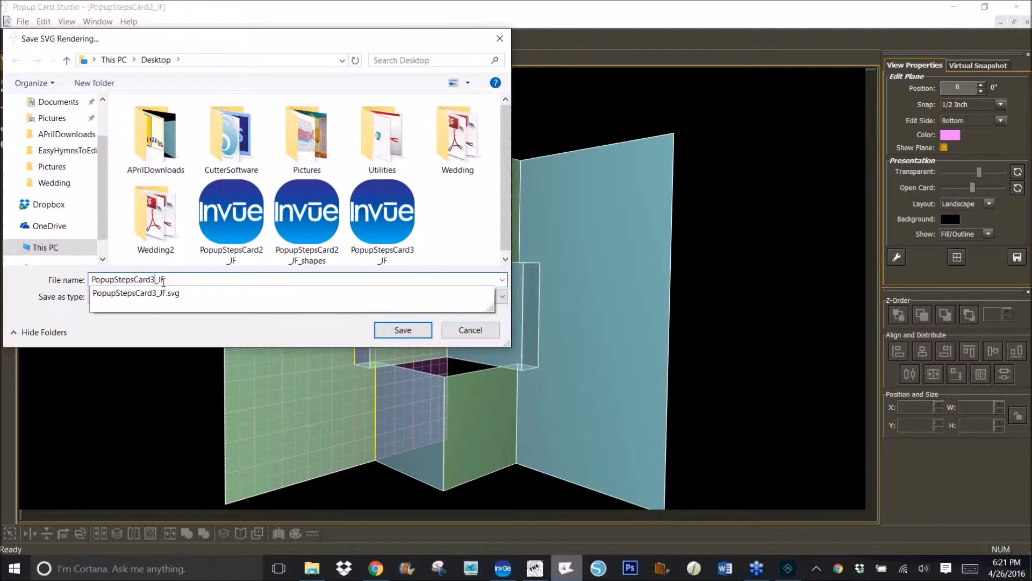
pyautogui.click(417, 330)
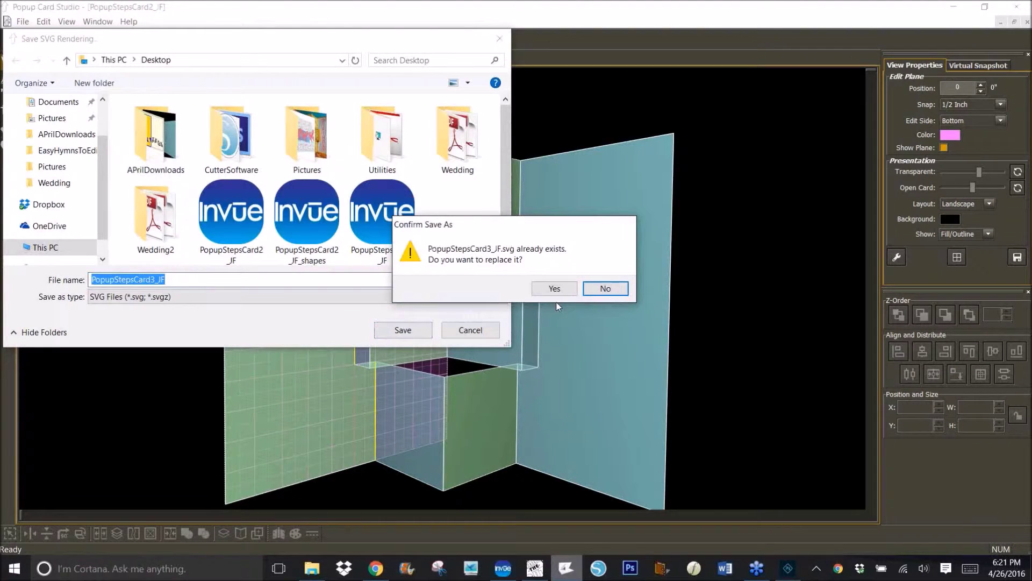
# Decline replacing the existing file and save the rendering as PopupStepsCard4_JF instead.
pyautogui.click(599, 288)
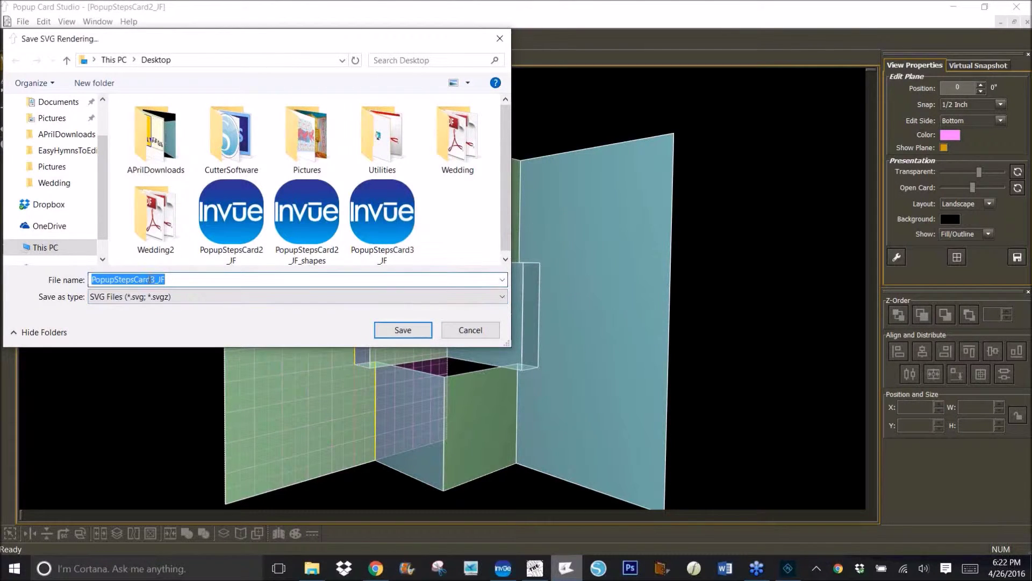
pyautogui.click(149, 281)
pyautogui.doubleClick(150, 279)
pyautogui.click(154, 279)
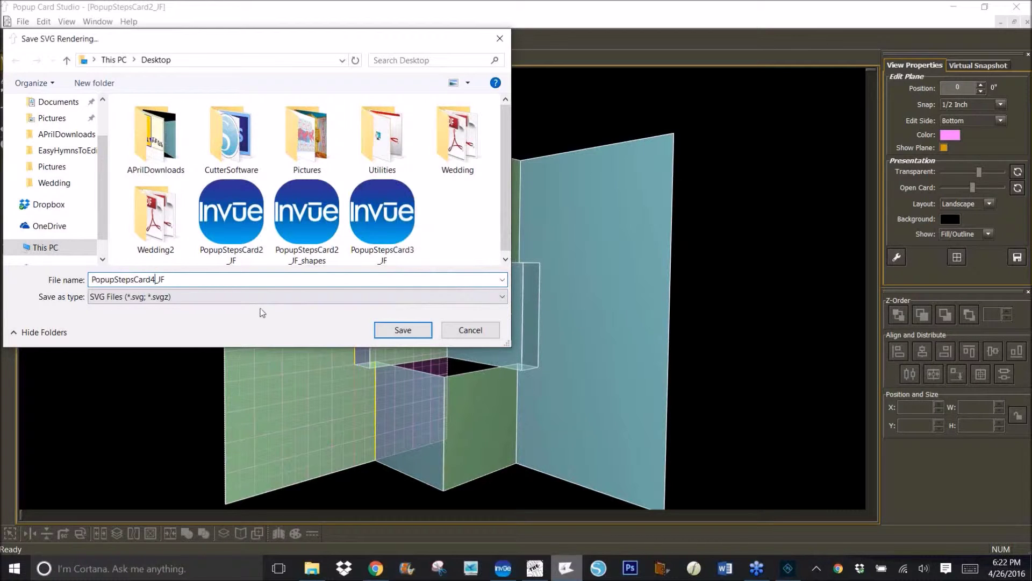
pyautogui.click(397, 329)
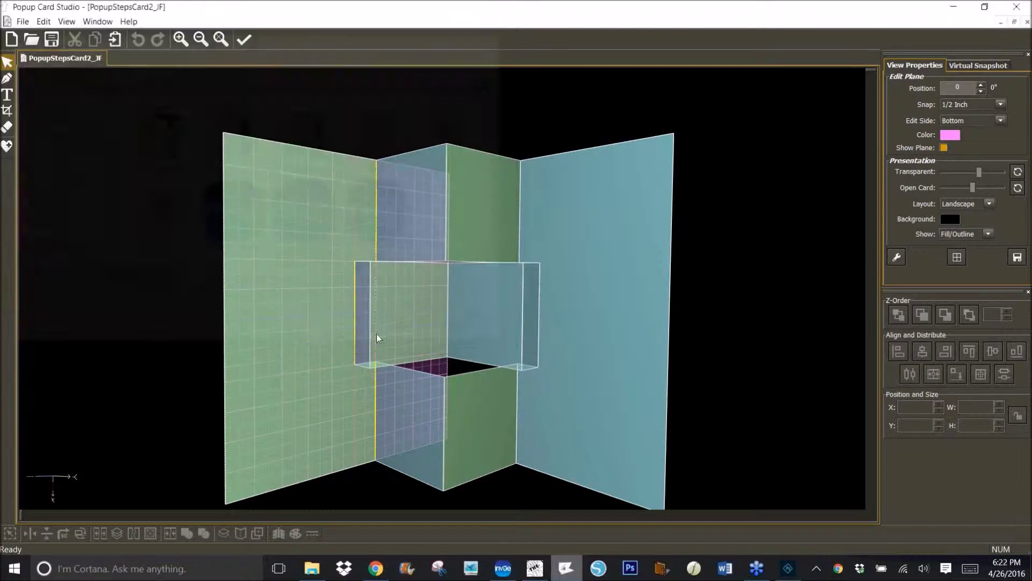
# Minimize the card programs, close Photoshop Express and the Pictures folder, and launch InVue.
pyautogui.click(957, 11)
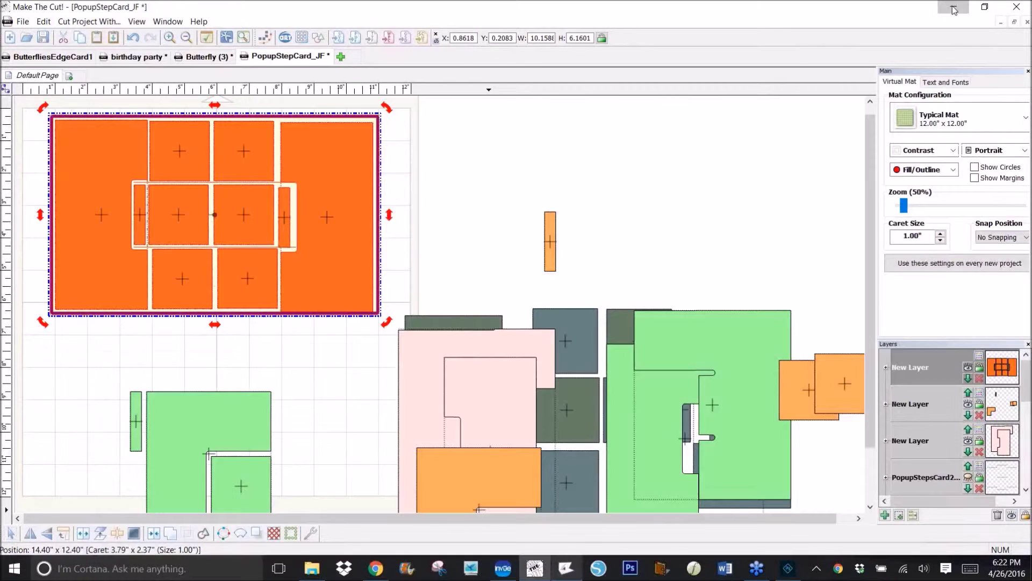
pyautogui.click(954, 10)
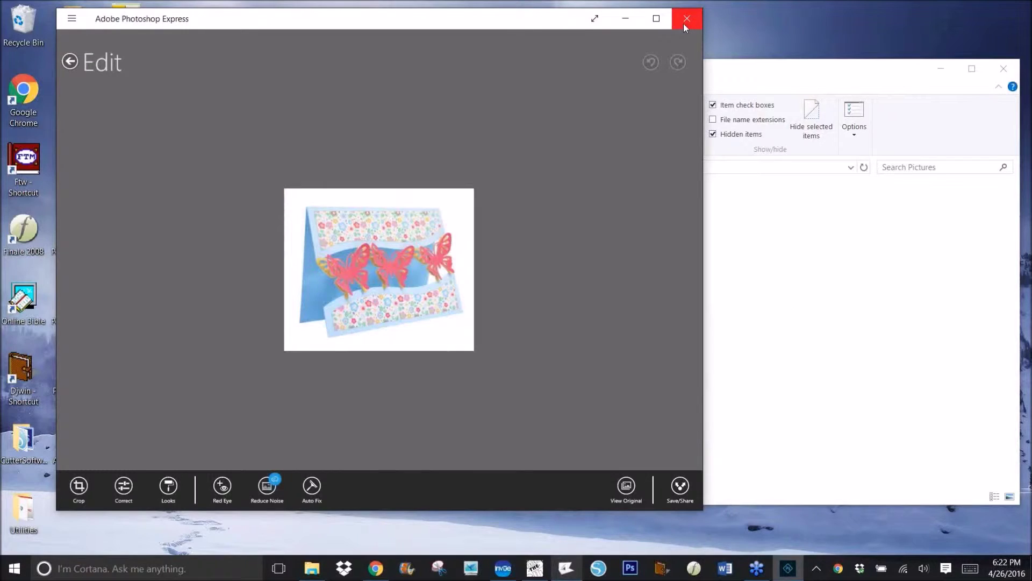
pyautogui.click(684, 22)
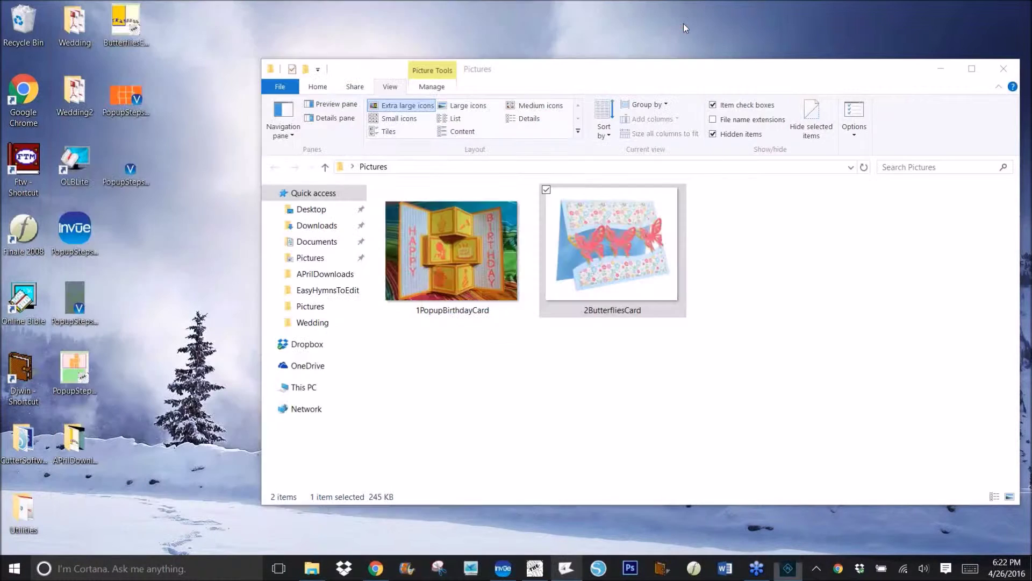
pyautogui.click(1004, 71)
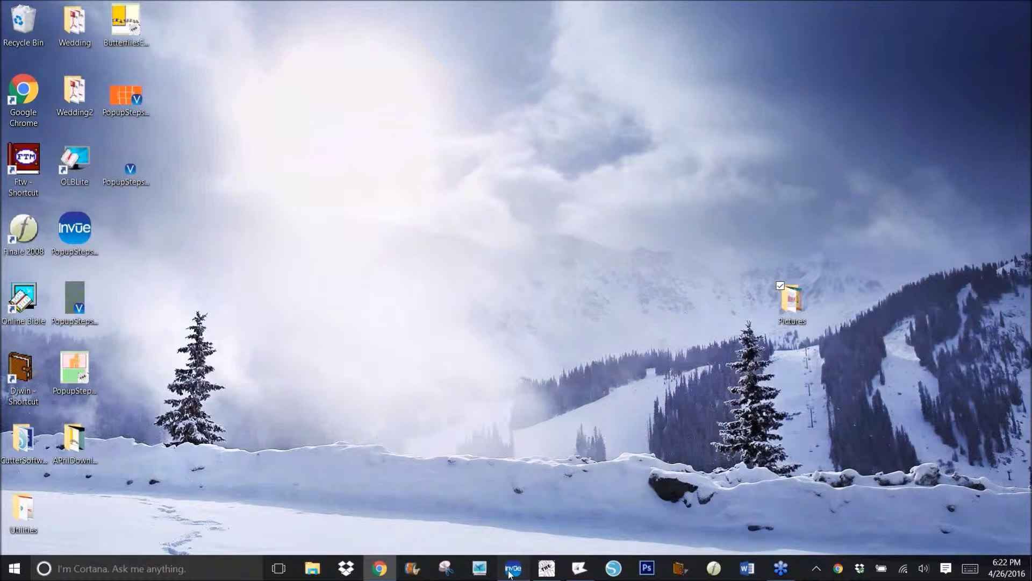
pyautogui.click(510, 573)
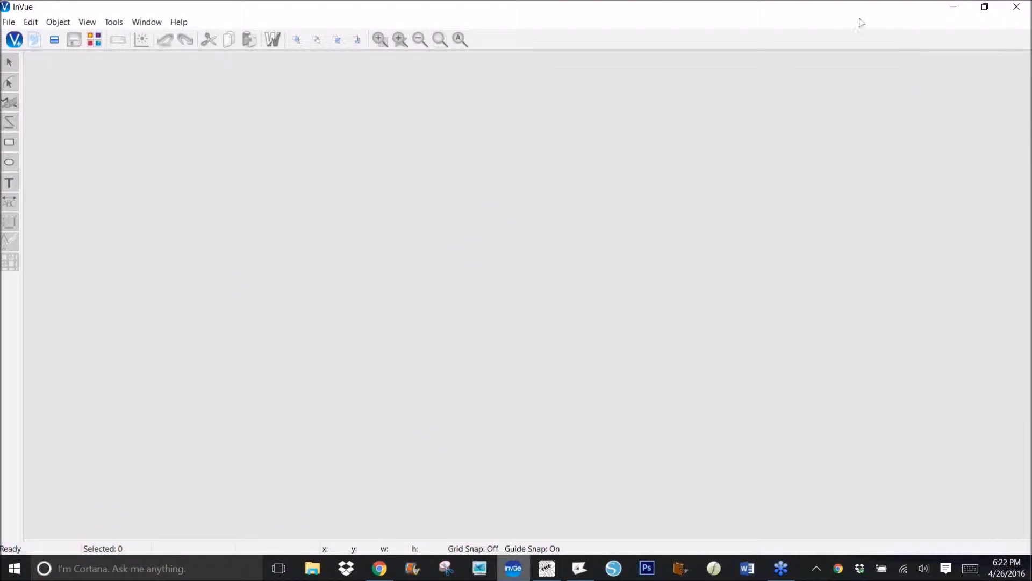
pyautogui.click(955, 8)
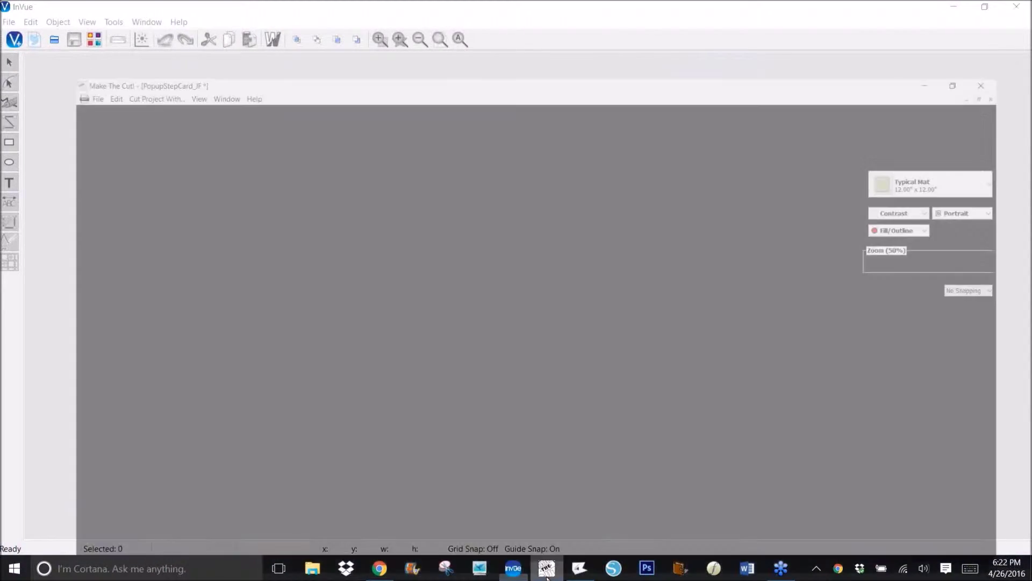
# Start a new blank project and import PopupStepsCard2_JF onto the mat.
pyautogui.click(515, 162)
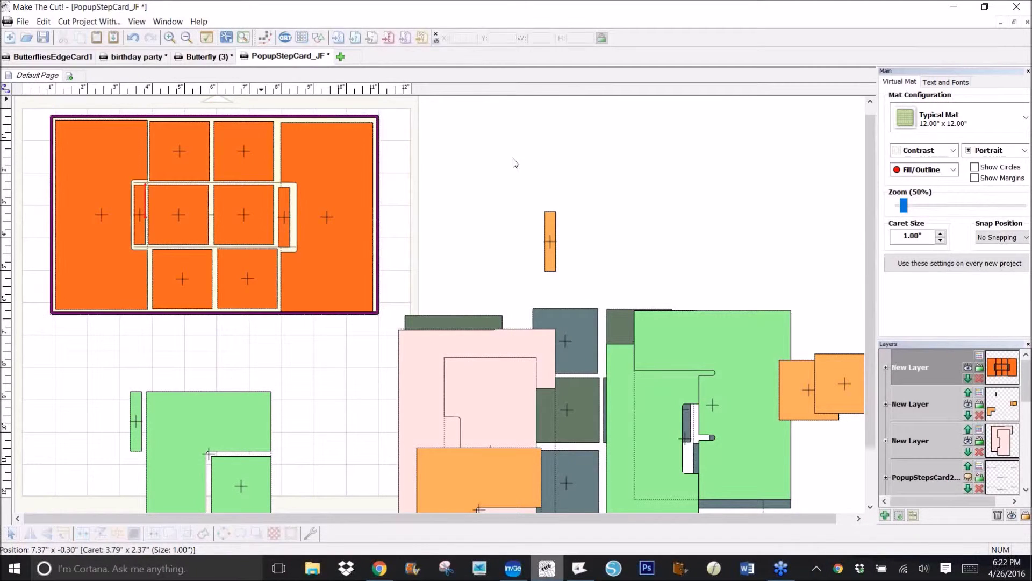
pyautogui.click(341, 57)
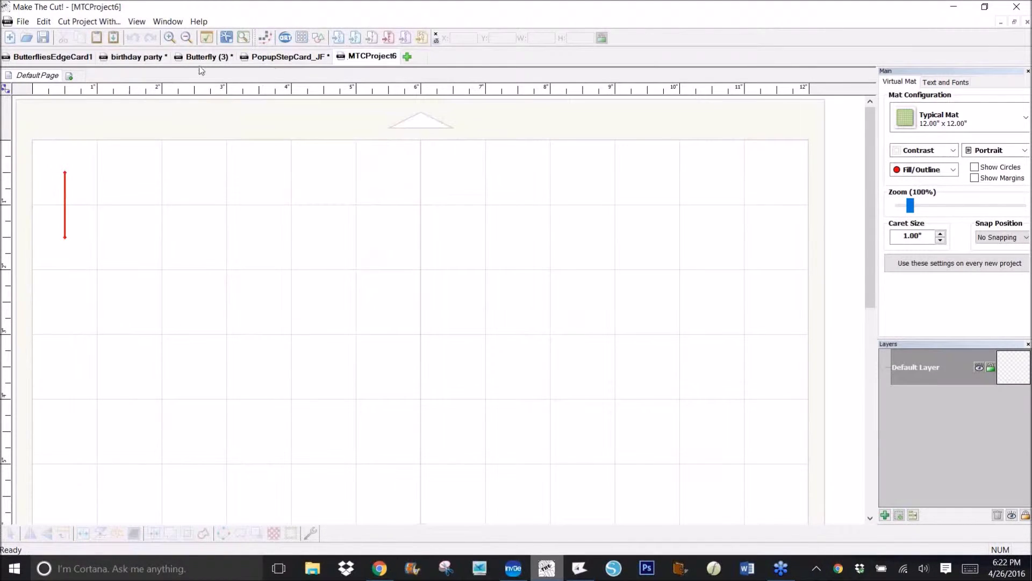
pyautogui.click(337, 38)
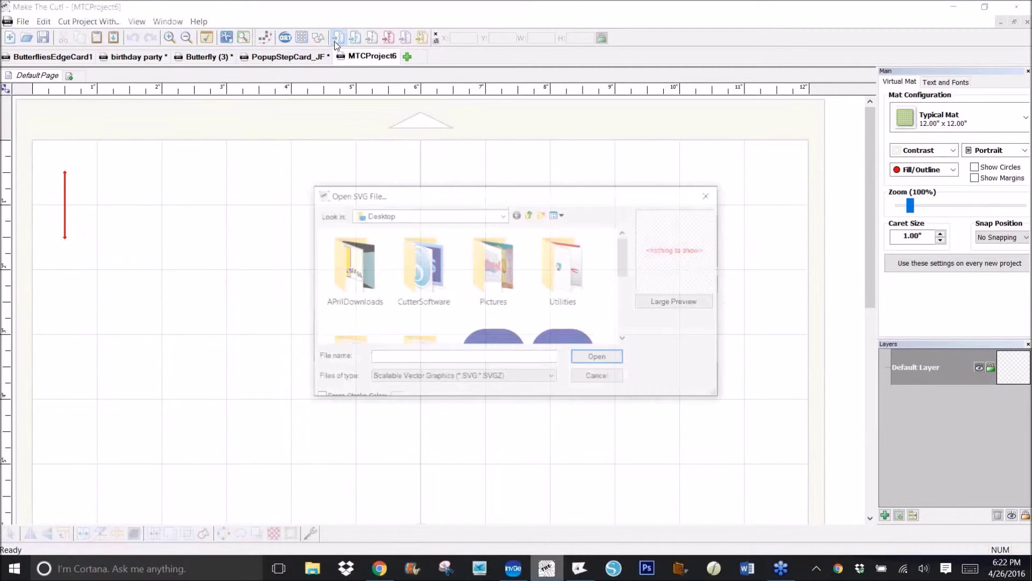
pyautogui.moveTo(626, 274); pyautogui.dragTo(616, 322)
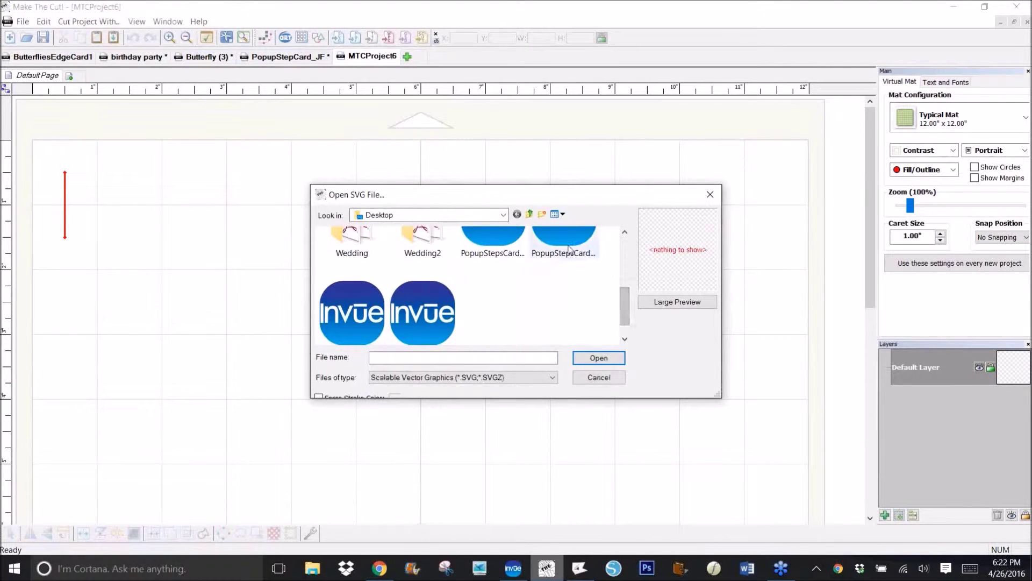
pyautogui.click(503, 239)
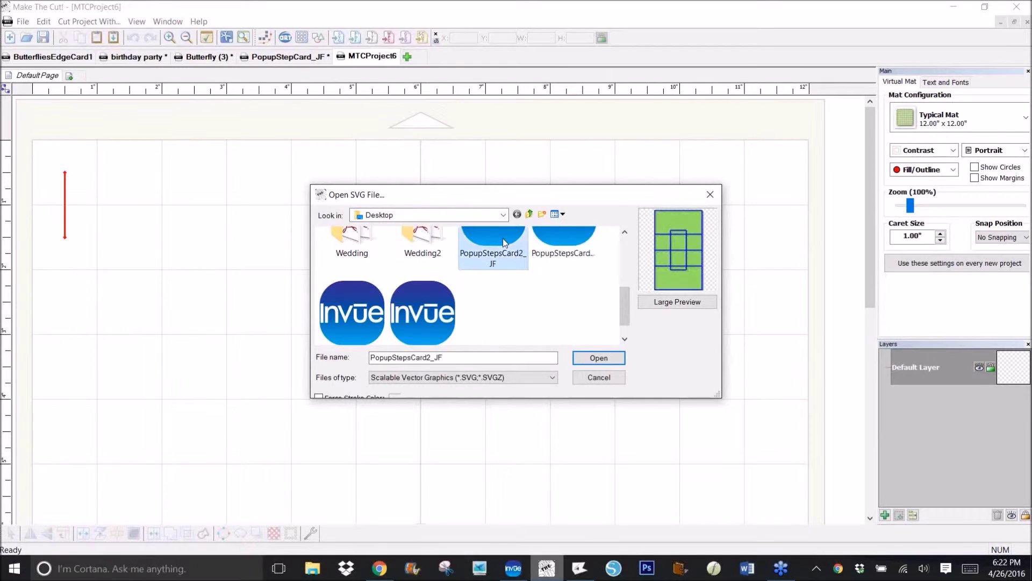
pyautogui.click(595, 361)
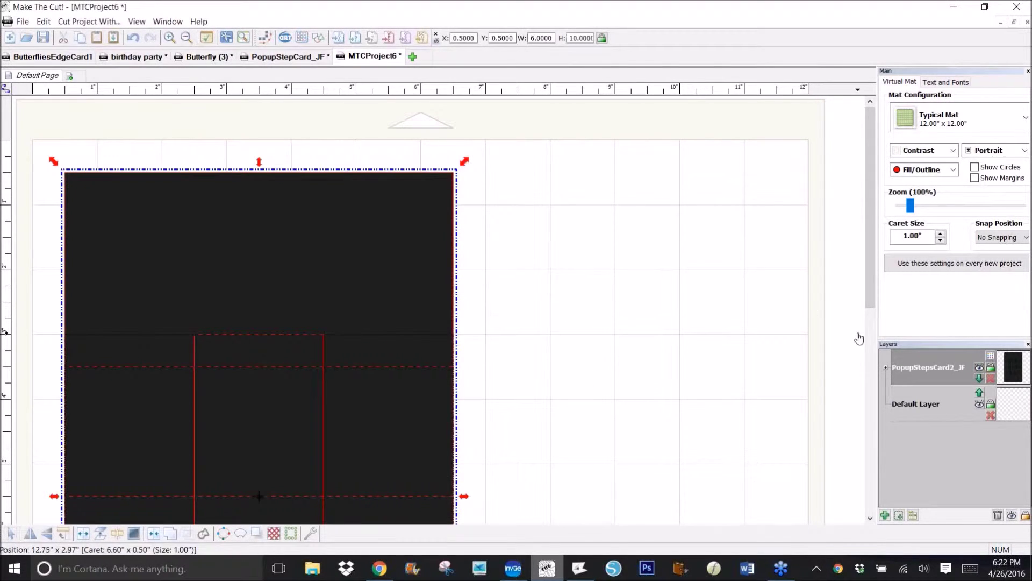
# Fill the card light yellow, split it with To Each Its Own, and merge its layers into New Layer.
pyautogui.click(990, 356)
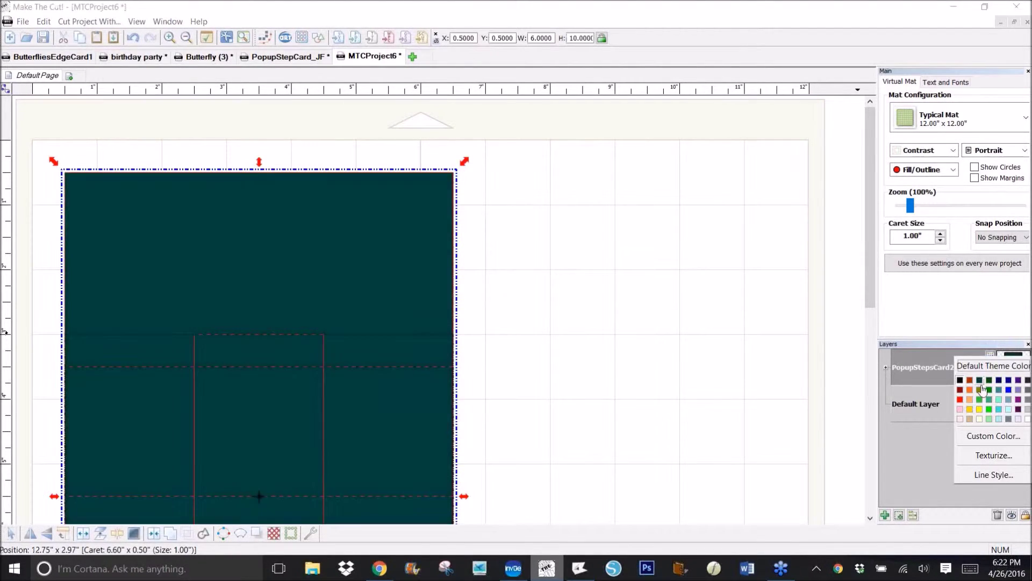
pyautogui.click(979, 419)
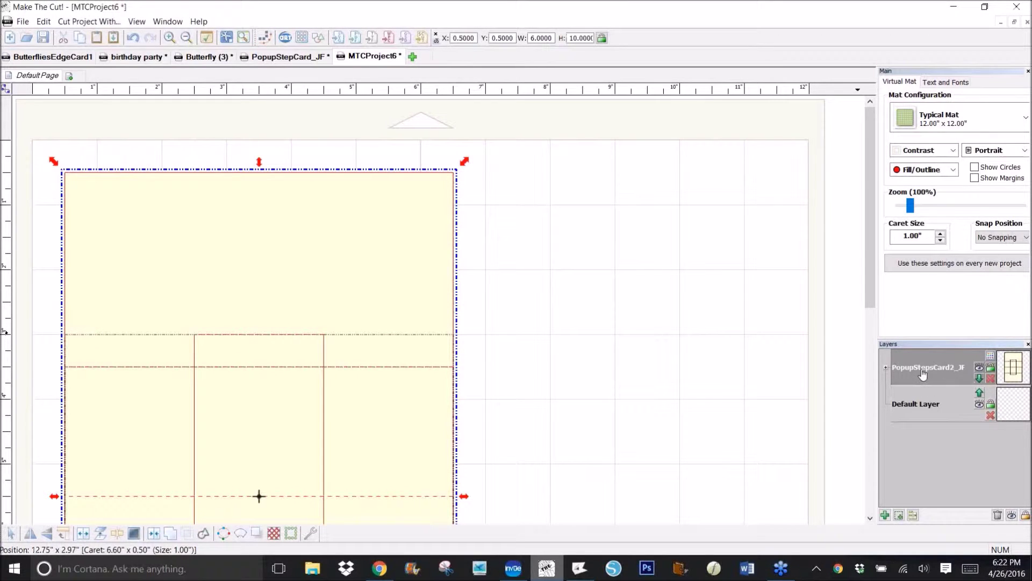
pyautogui.rightClick(916, 372)
pyautogui.click(936, 466)
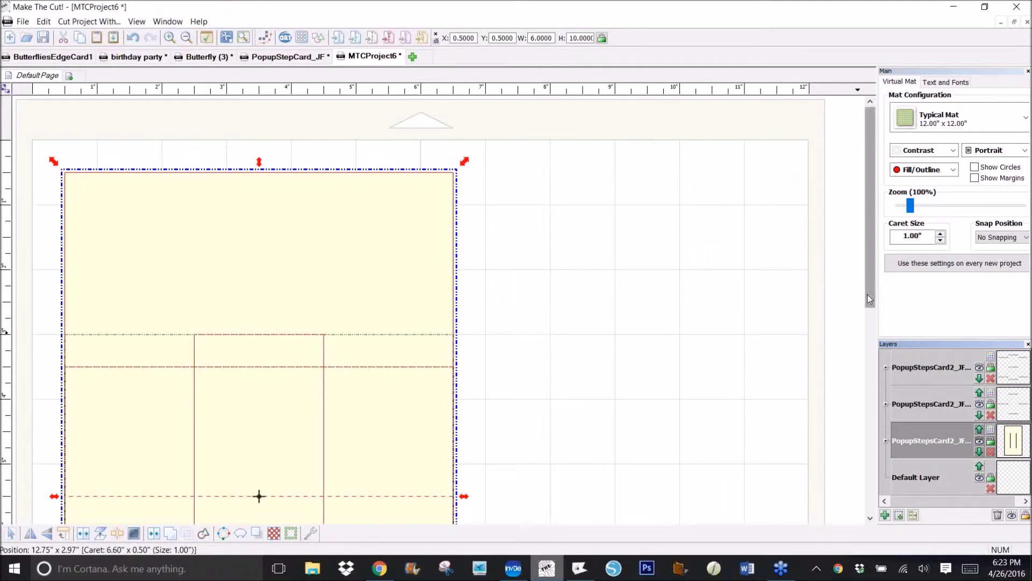
pyautogui.moveTo(867, 295); pyautogui.dragTo(863, 405)
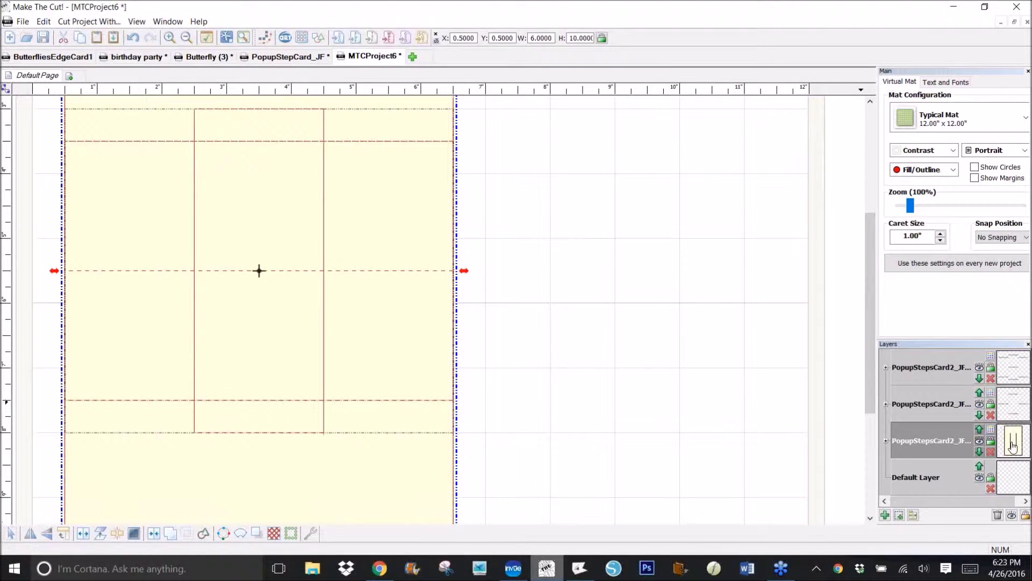
pyautogui.click(1015, 408)
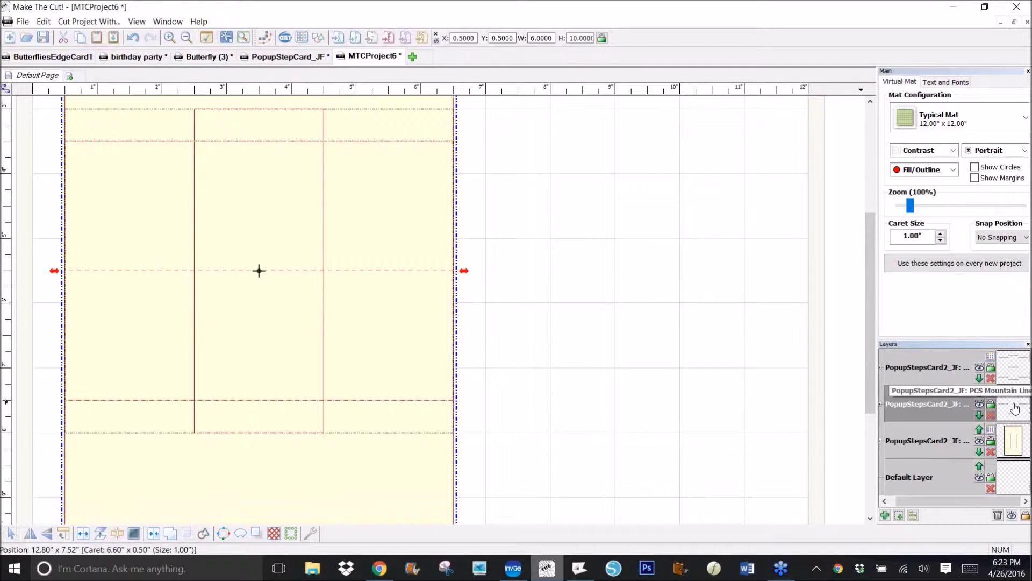
pyautogui.click(1018, 373)
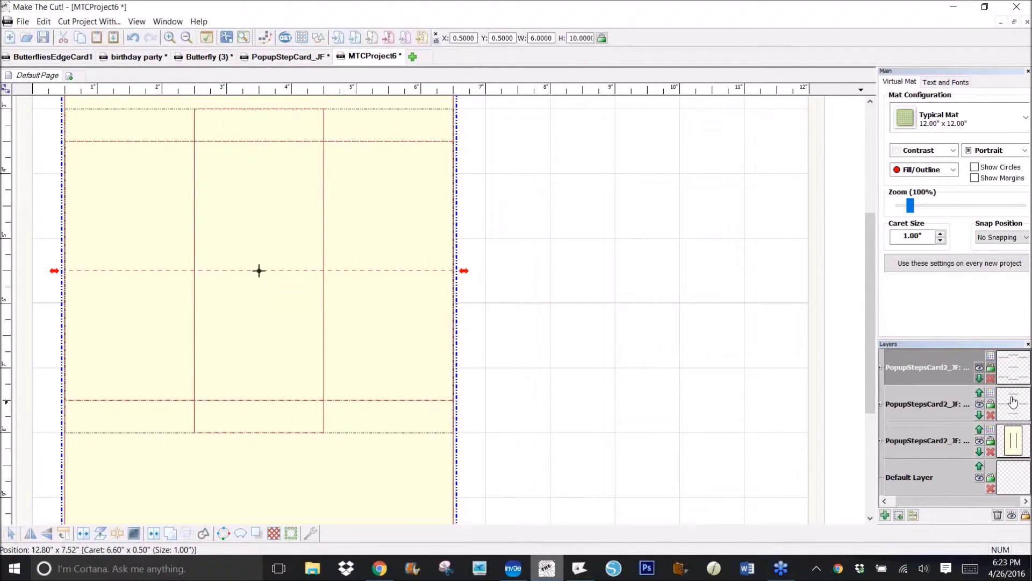
pyautogui.click(898, 515)
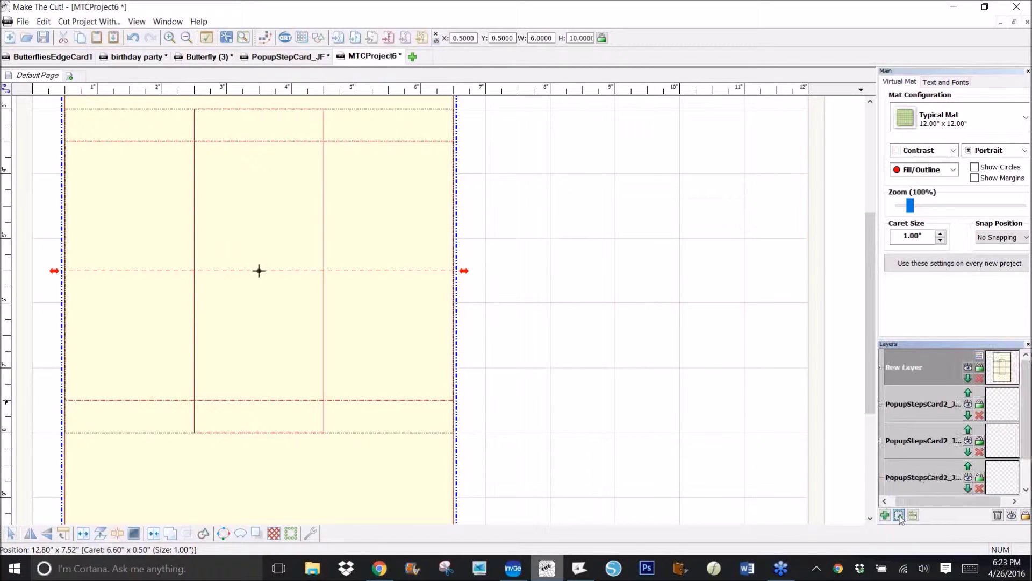
pyautogui.click(997, 515)
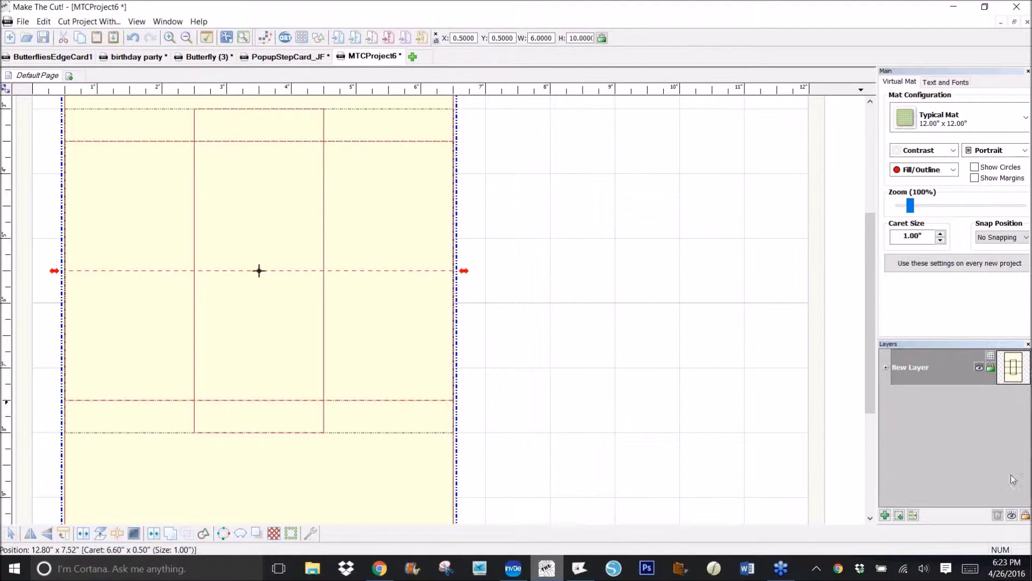
# Split the layer again and merge the valley and mountain fold layers into one.
pyautogui.rightClick(917, 368)
pyautogui.click(930, 462)
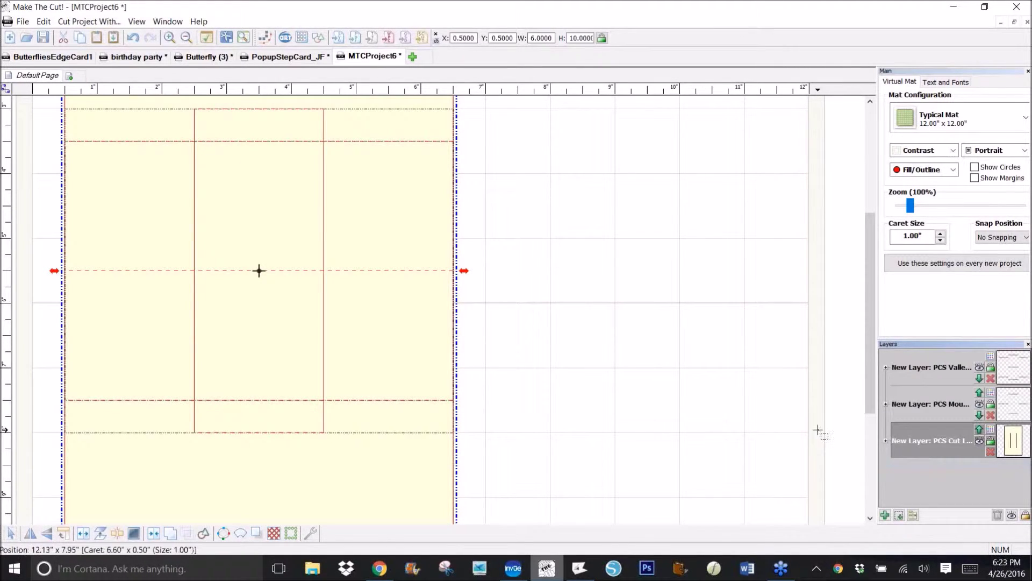
pyautogui.click(1019, 411)
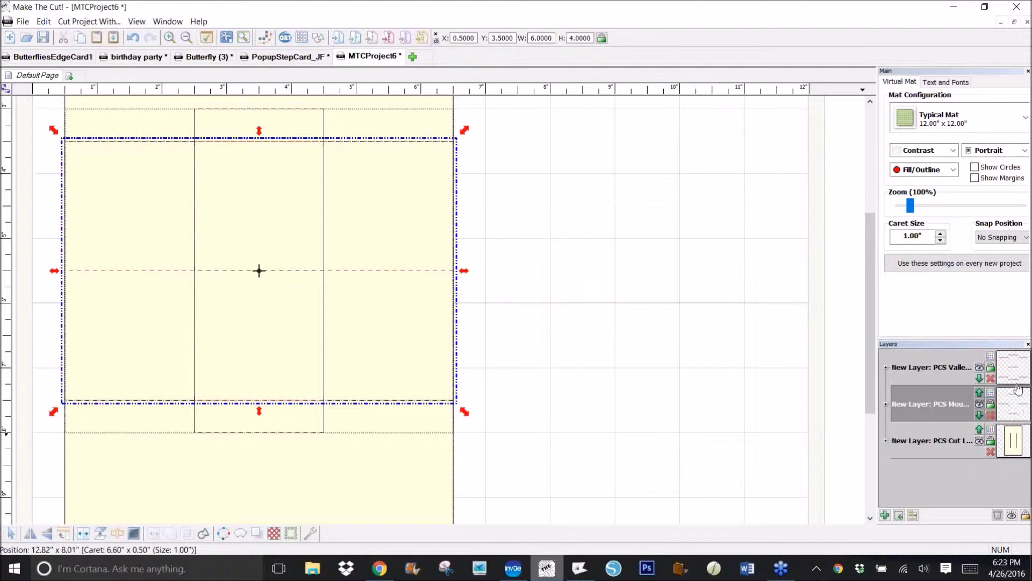
pyautogui.click(1016, 375)
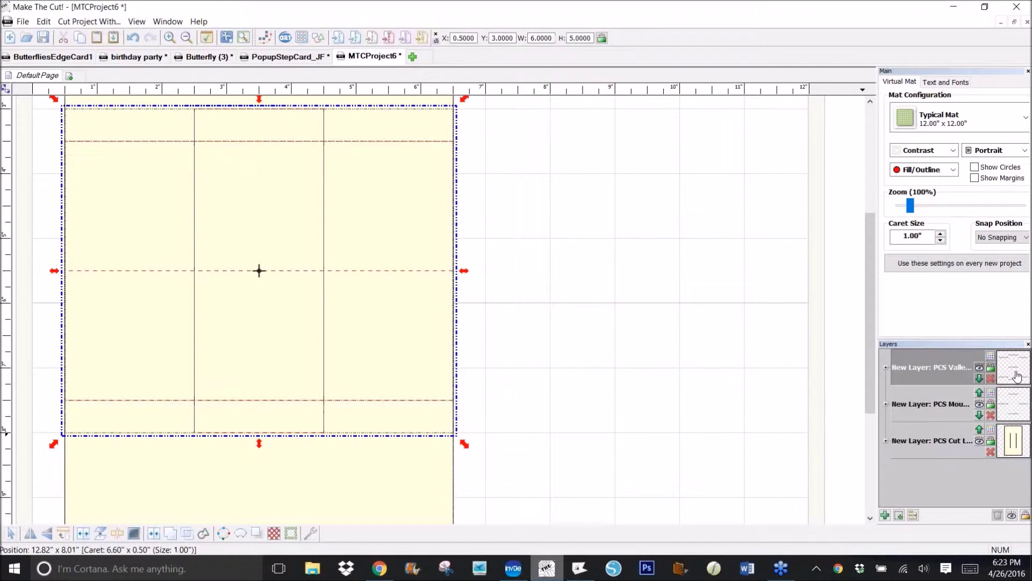
pyautogui.click(899, 515)
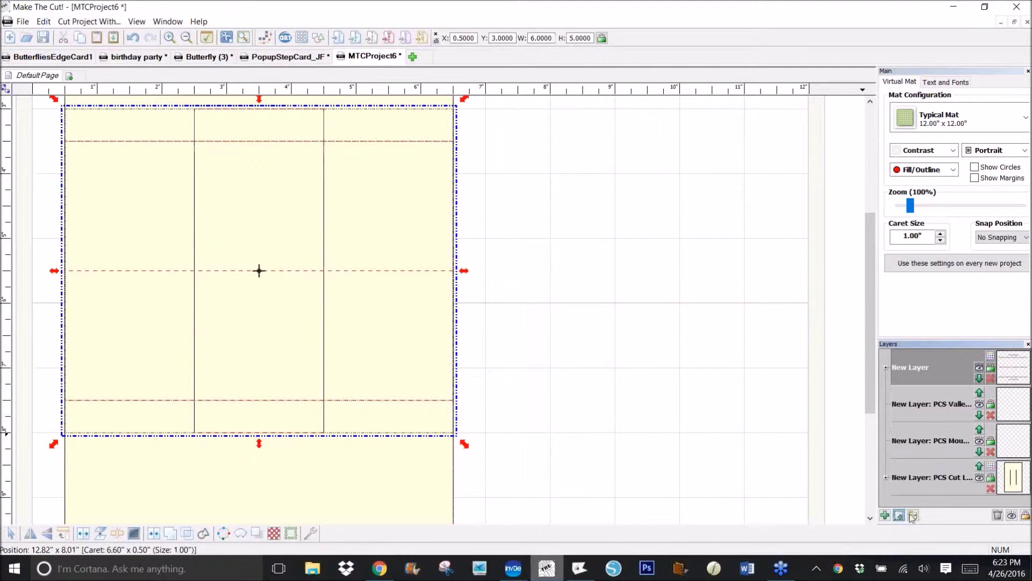
pyautogui.click(998, 516)
# Rename the fold layer to Scored and the cut layer to Cut Lines.
pyautogui.doubleClick(910, 370)
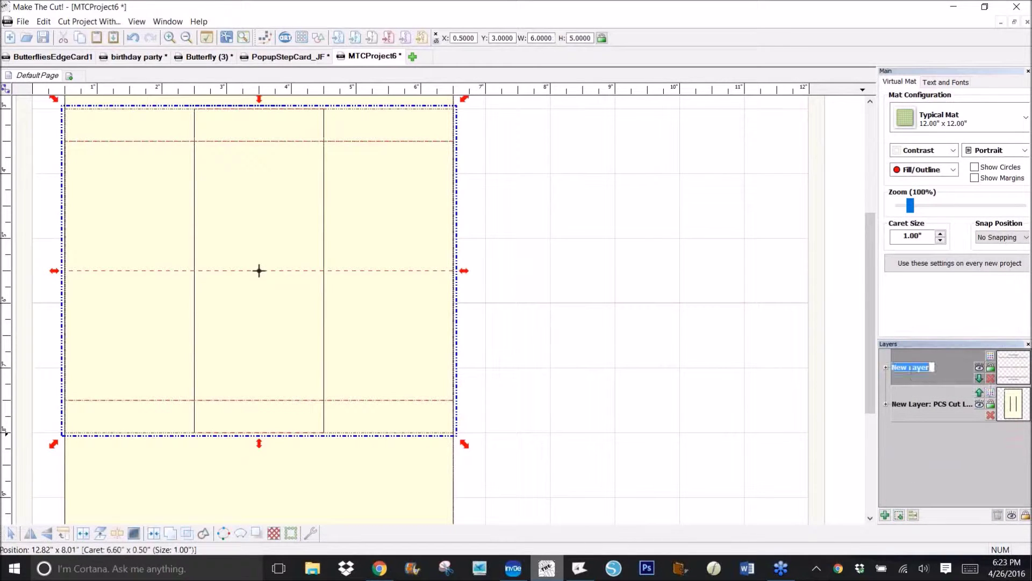
pyautogui.write('Scored')
pyautogui.click(929, 407)
pyautogui.rightClick(929, 409)
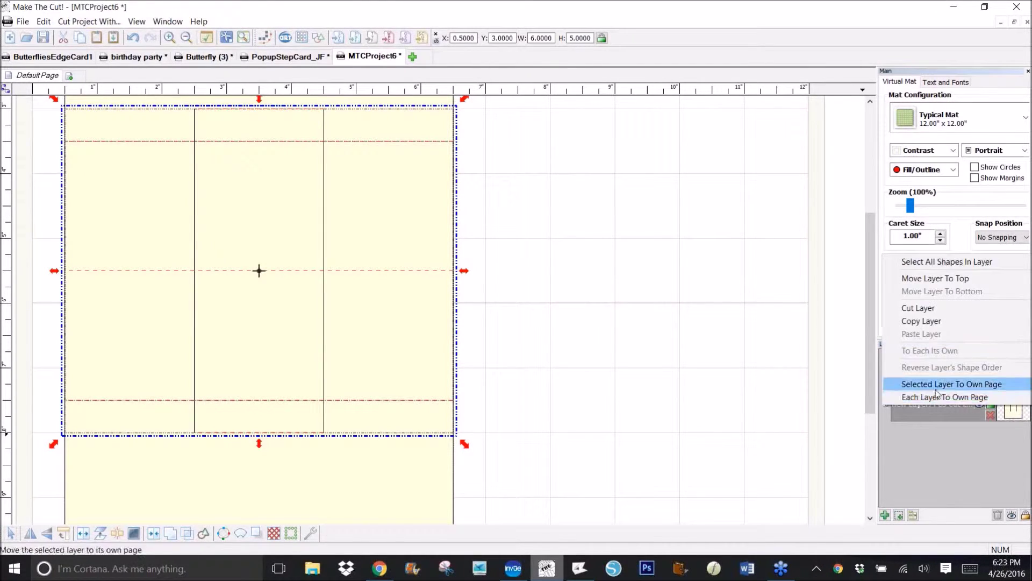
pyautogui.click(815, 378)
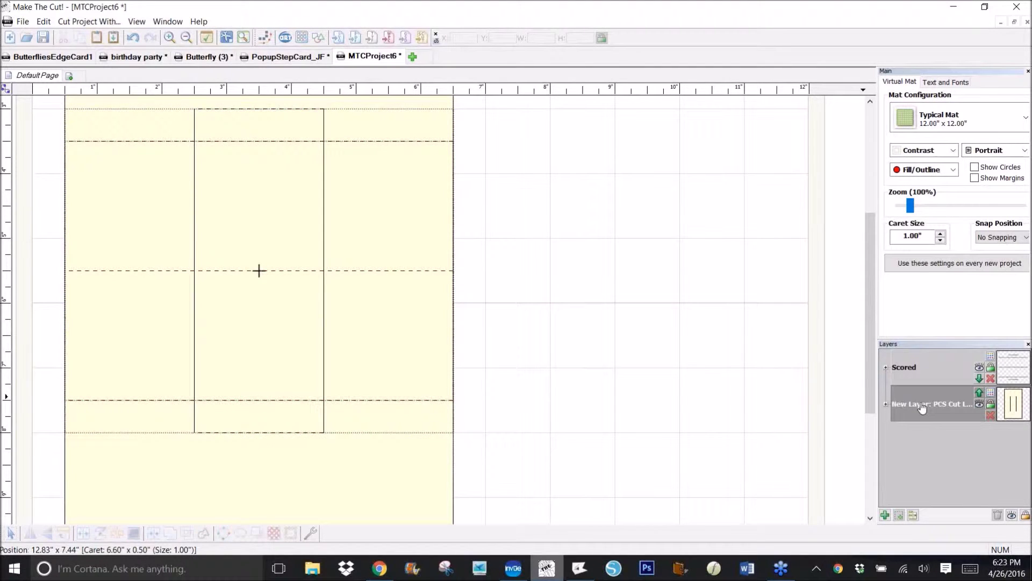
pyautogui.doubleClick(936, 403)
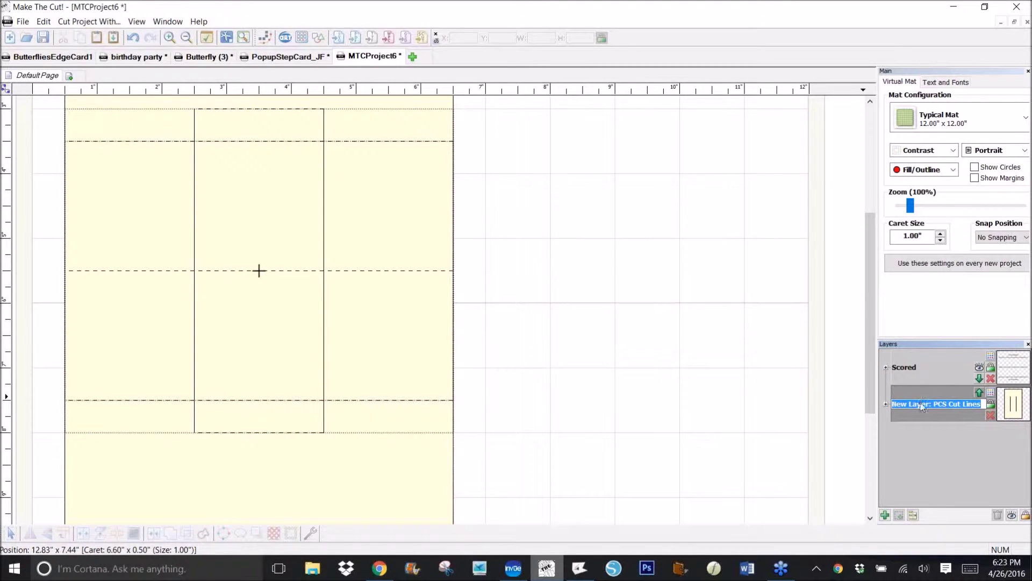
pyautogui.write('Cut')
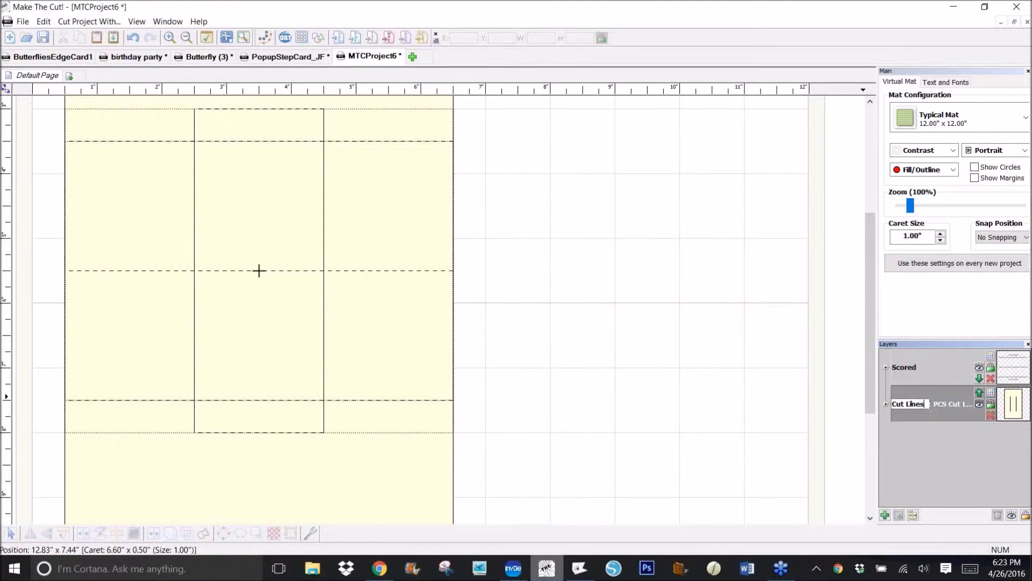
pyautogui.press('Return')
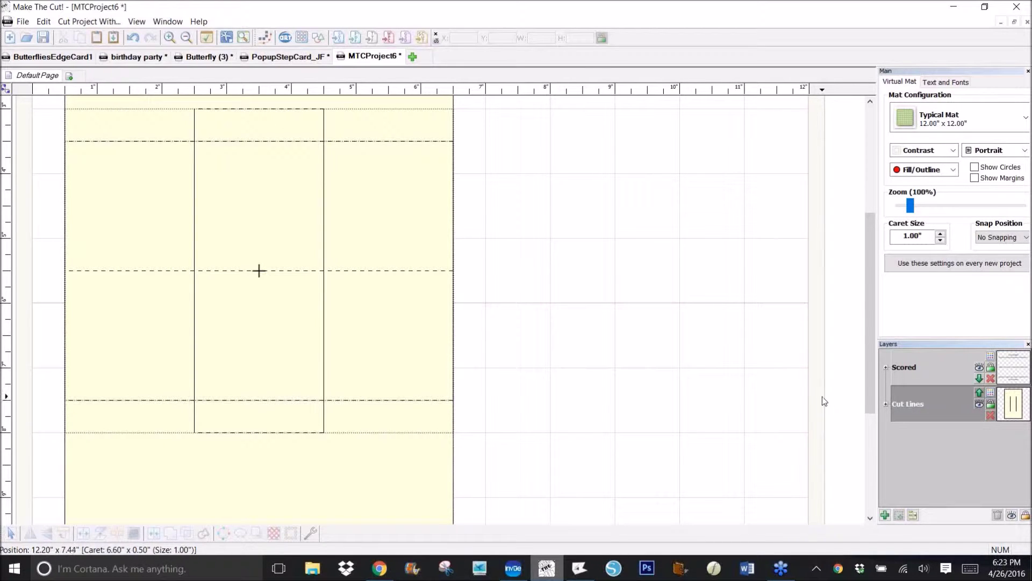
# Zoom out to 50% and marquee-select every shape of the yellow card.
pyautogui.moveTo(868, 397)
pyautogui.mouseDown()
pyautogui.moveTo(868, 316)
pyautogui.moveTo(866, 396)
pyautogui.mouseUp()
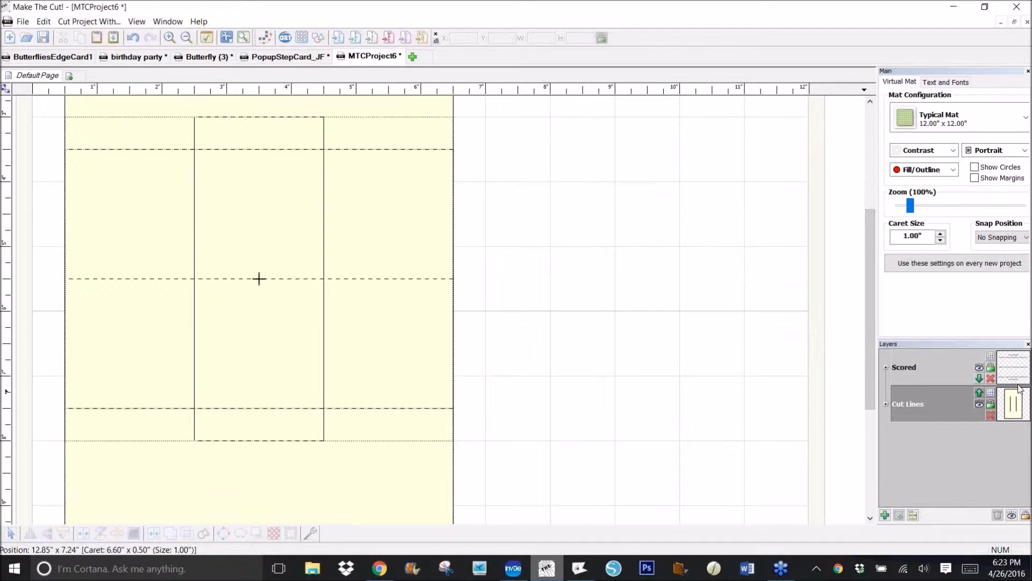
pyautogui.moveTo(874, 402); pyautogui.dragTo(874, 435)
pyautogui.moveTo(911, 205); pyautogui.dragTo(903, 206)
pyautogui.moveTo(869, 292); pyautogui.dragTo(870, 282)
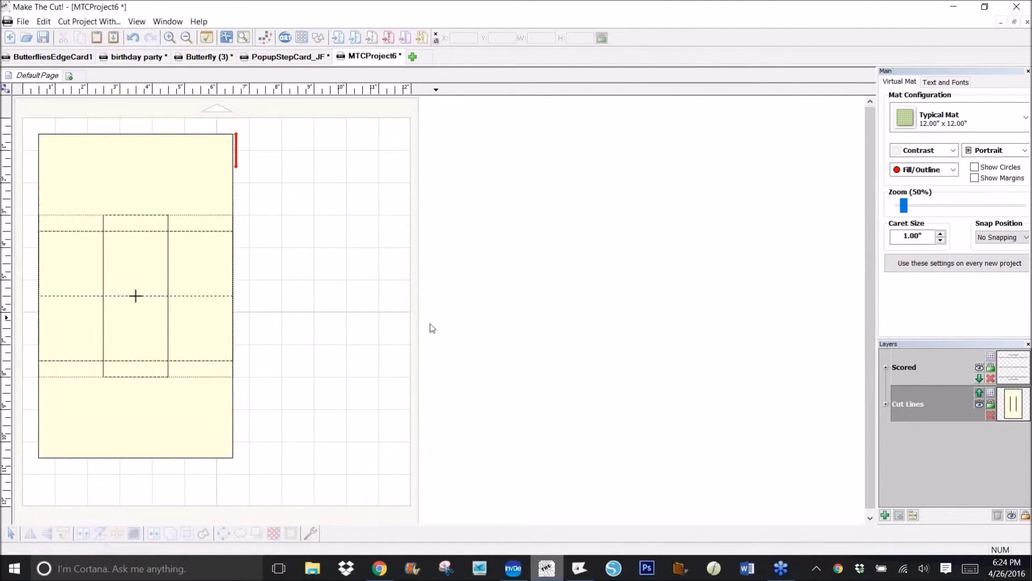
pyautogui.moveTo(327, 471); pyautogui.dragTo(28, 99)
pyautogui.click(97, 125)
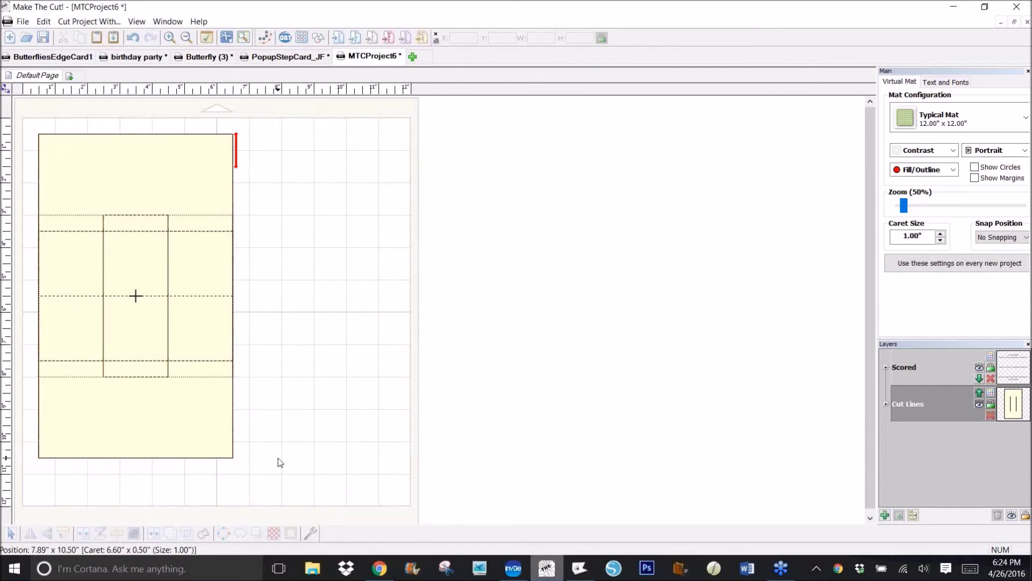
pyautogui.moveTo(280, 473); pyautogui.dragTo(16, 122)
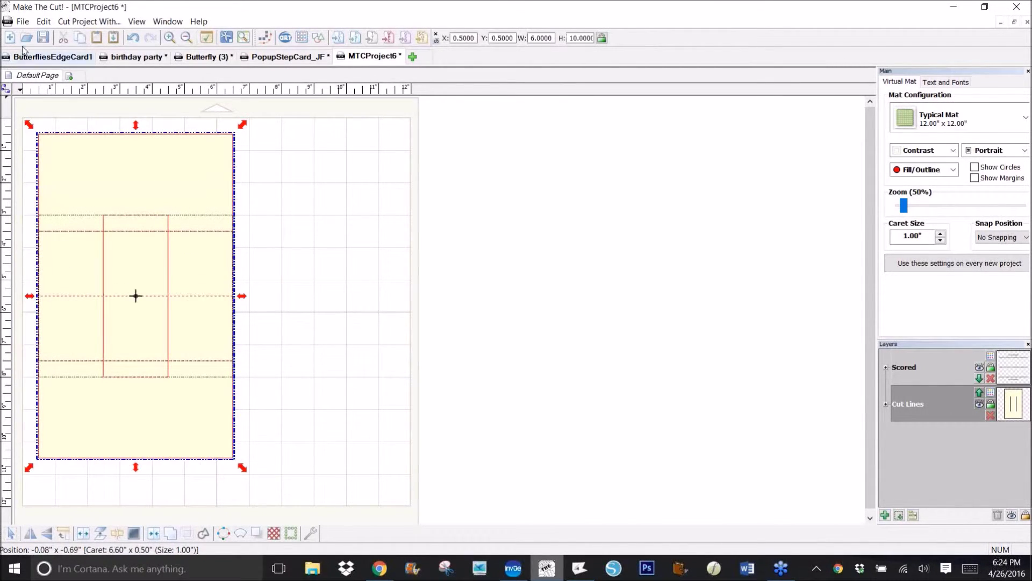
# Export the selected card to SVG under a renumbered PopupStepsCard4_JF name, then deselect it.
pyautogui.click(23, 22)
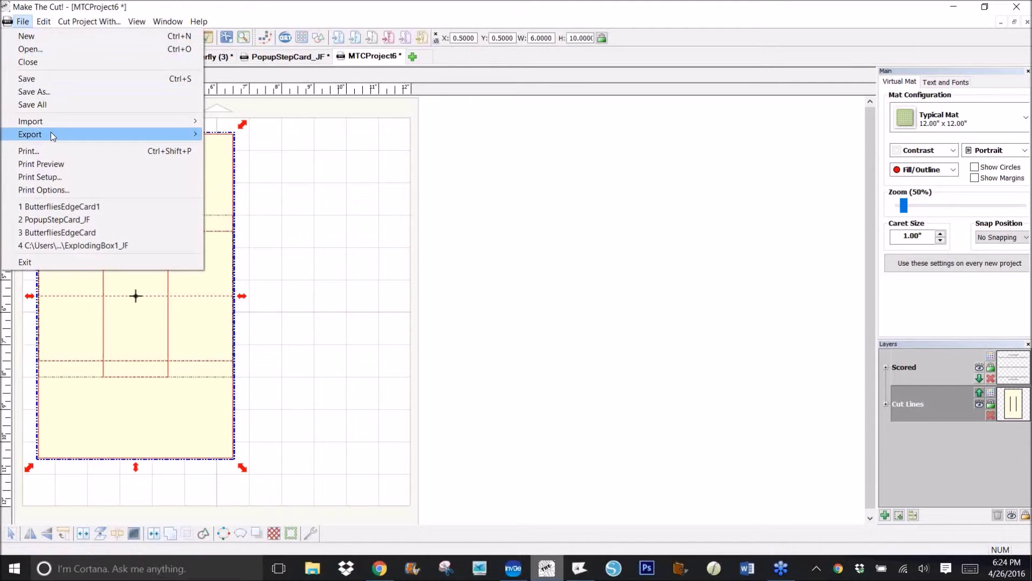
pyautogui.moveTo(50, 133)
pyautogui.click(264, 181)
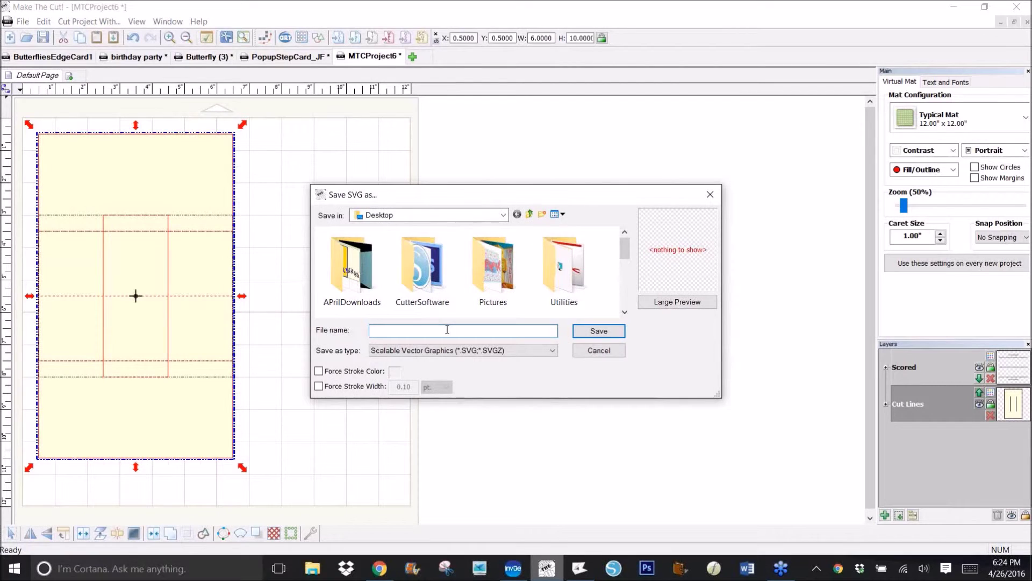
pyautogui.write('Pop')
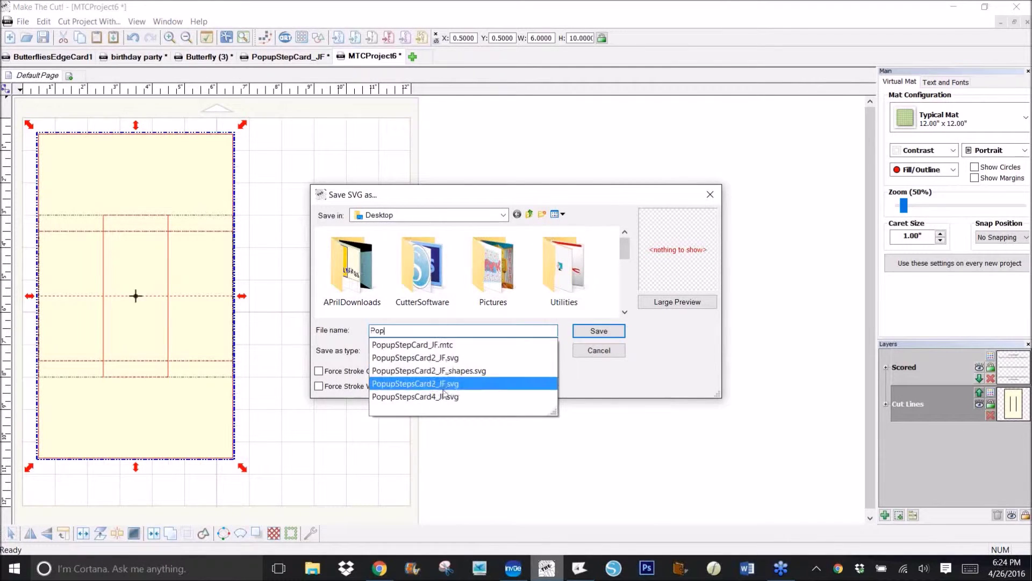
pyautogui.click(442, 397)
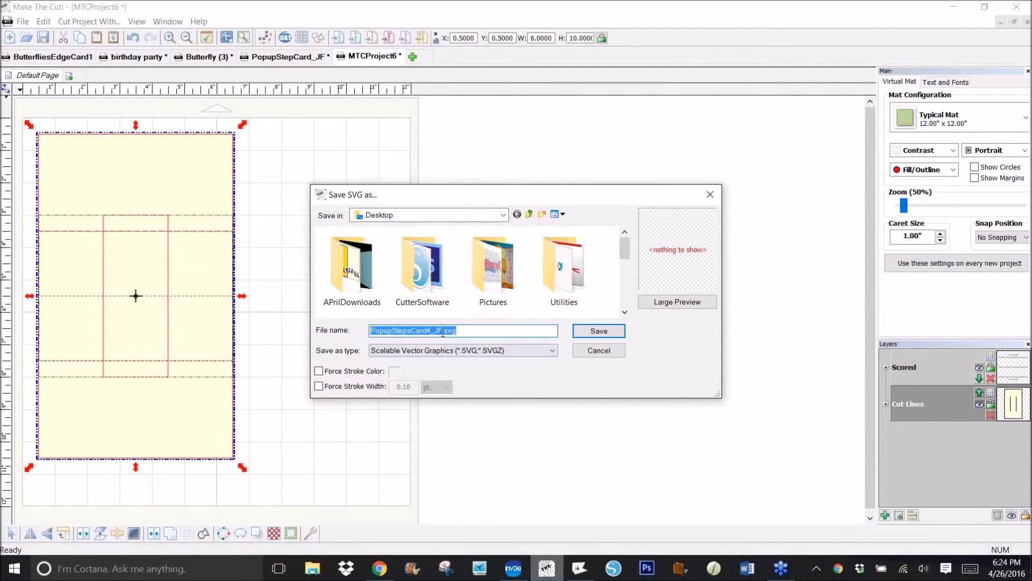
pyautogui.click(429, 330)
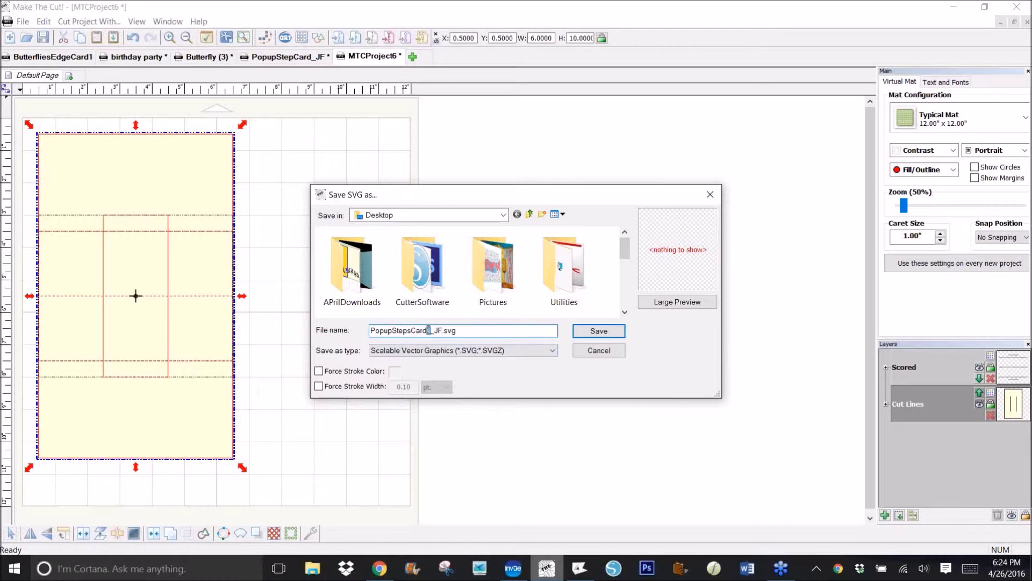
pyautogui.click(596, 331)
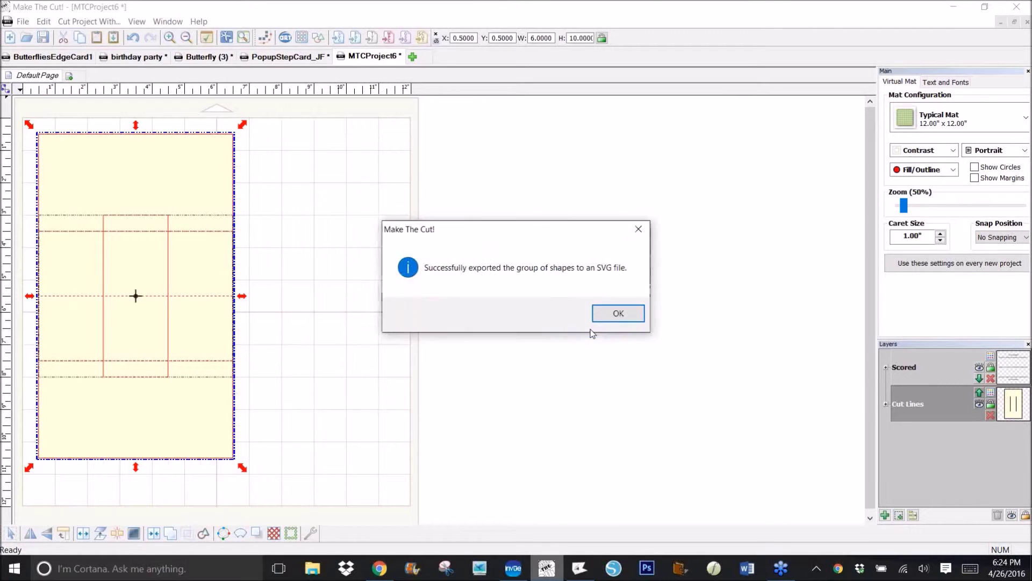
pyautogui.click(605, 317)
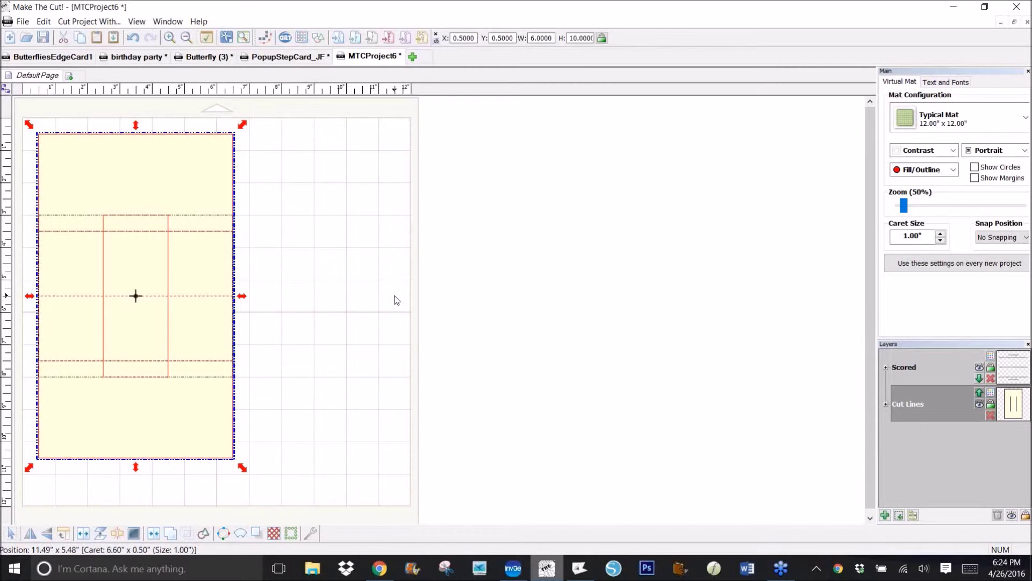
pyautogui.click(267, 285)
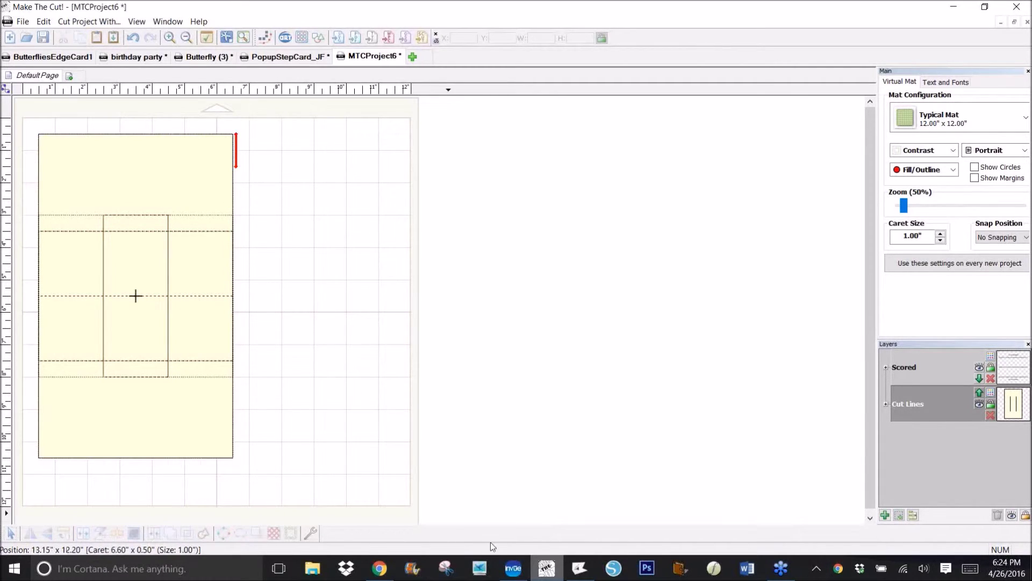
# Switch to Popup Card Studio showing the 3-D PopupStepsCard2_JF card.
pyautogui.click(576, 571)
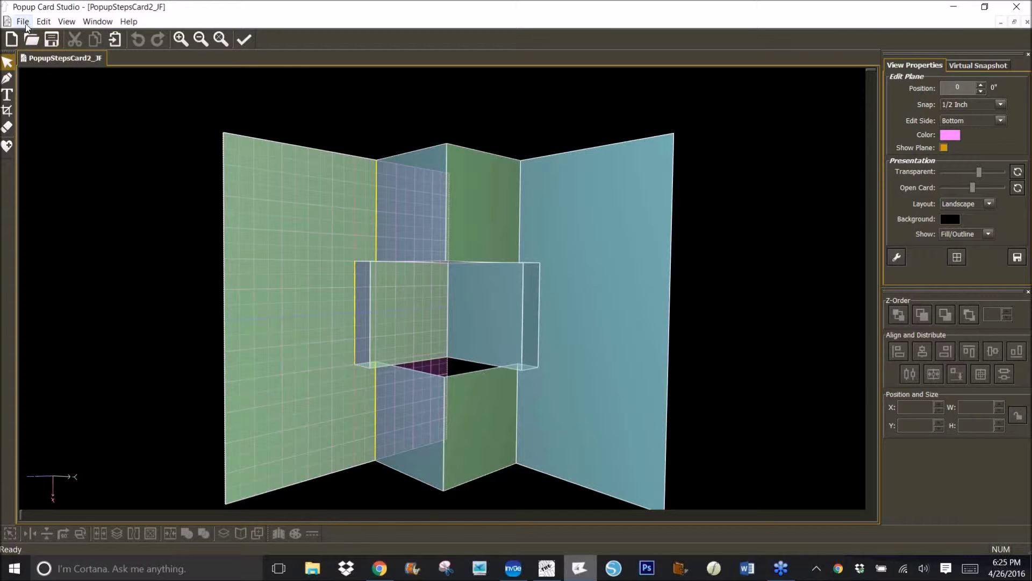
# Export the project rendering as an SVG file named PopupStepsCard6_JF, replacing the 2 with 6.
pyautogui.click(23, 22)
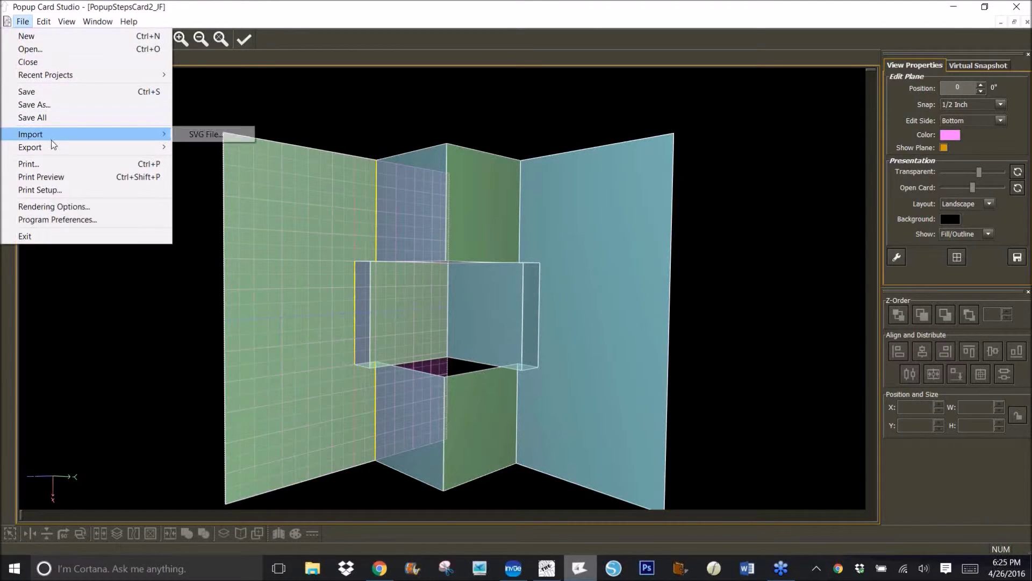
pyautogui.moveTo(53, 147)
pyautogui.moveTo(242, 149)
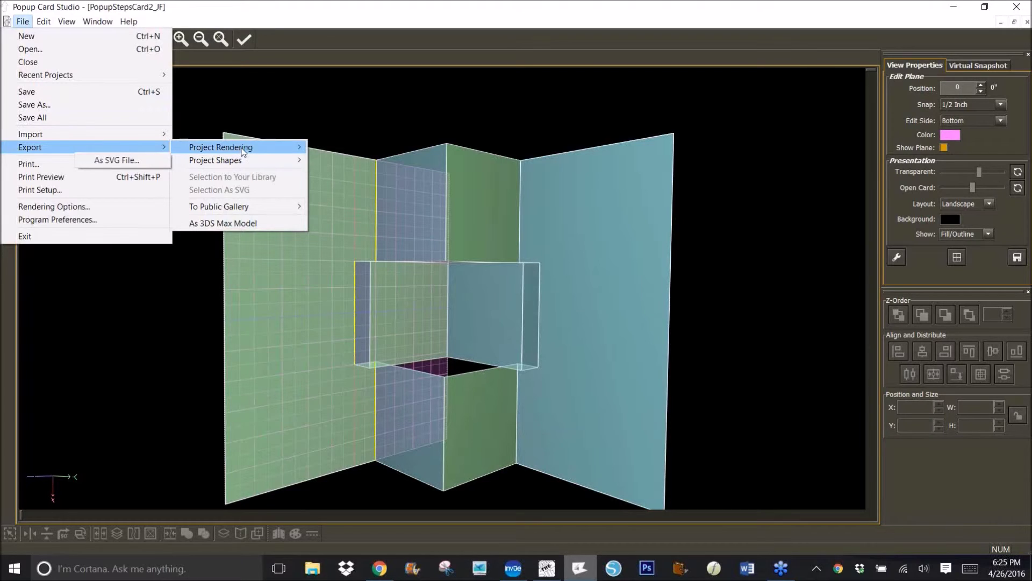
pyautogui.click(130, 164)
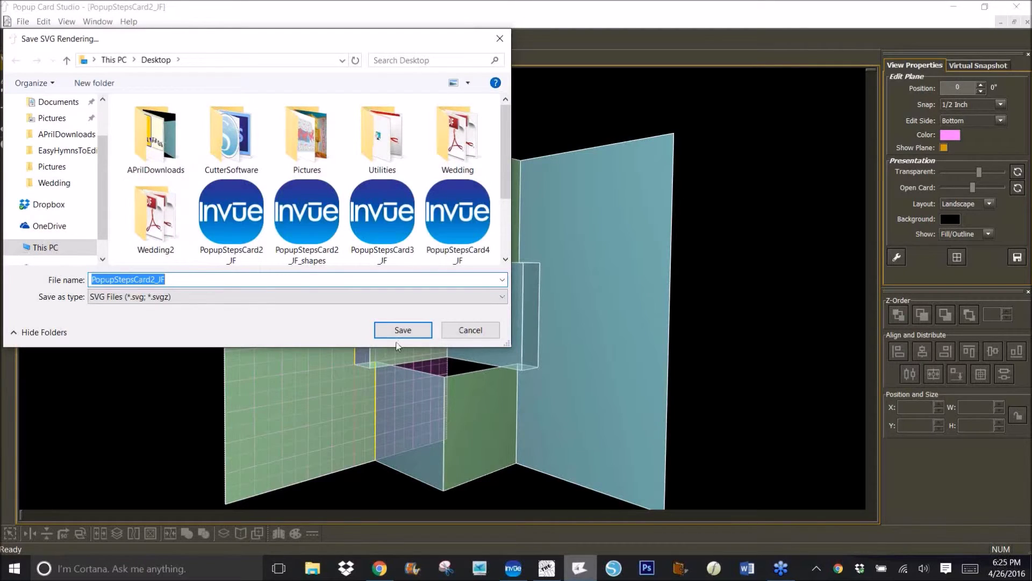
pyautogui.moveTo(151, 279); pyautogui.dragTo(155, 279)
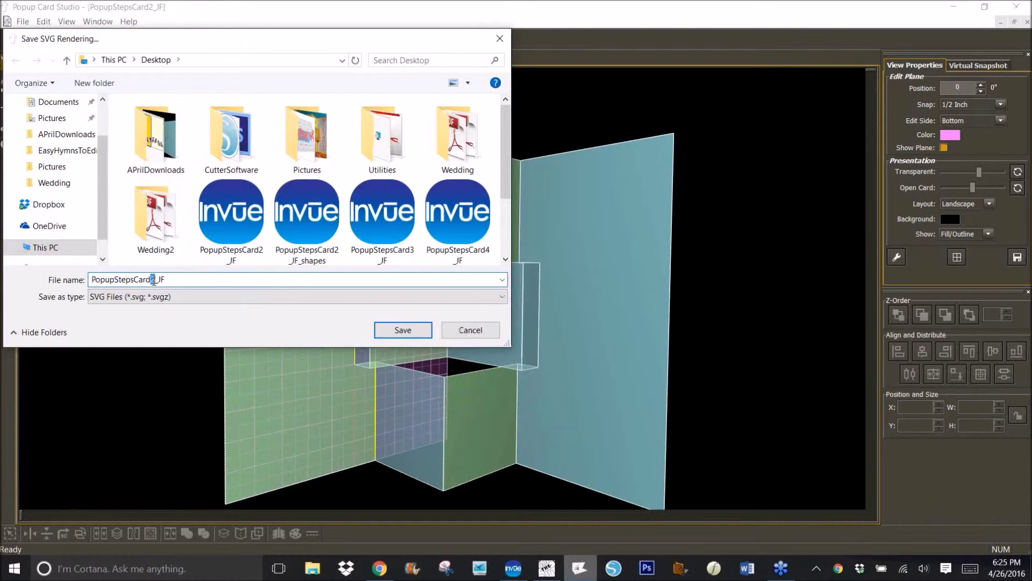
pyautogui.write('6')
pyautogui.click(413, 331)
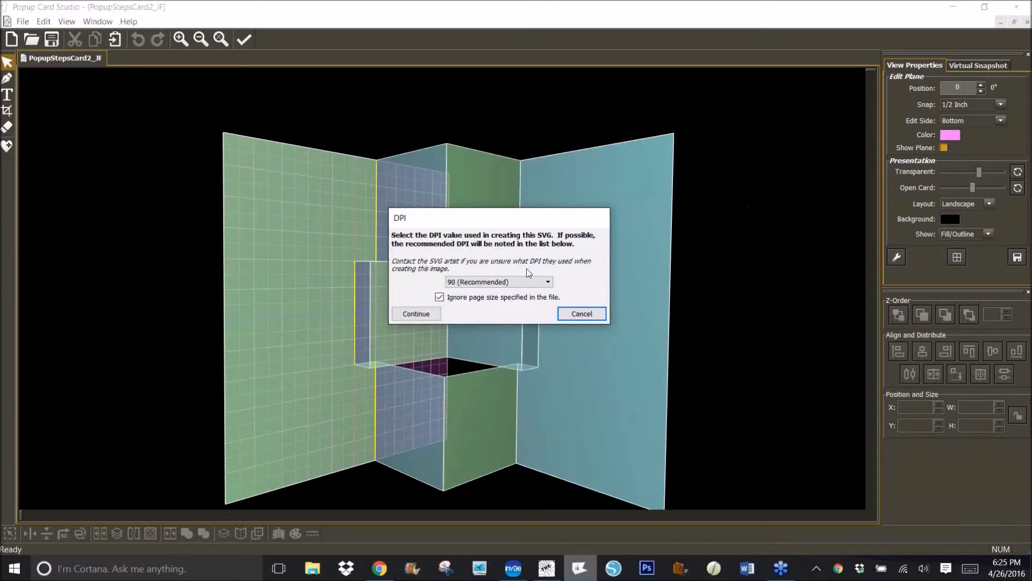
# Open the SVG at the recommended 90 DPI, enlarge the card view, and enter cut control mode.
pyautogui.click(416, 315)
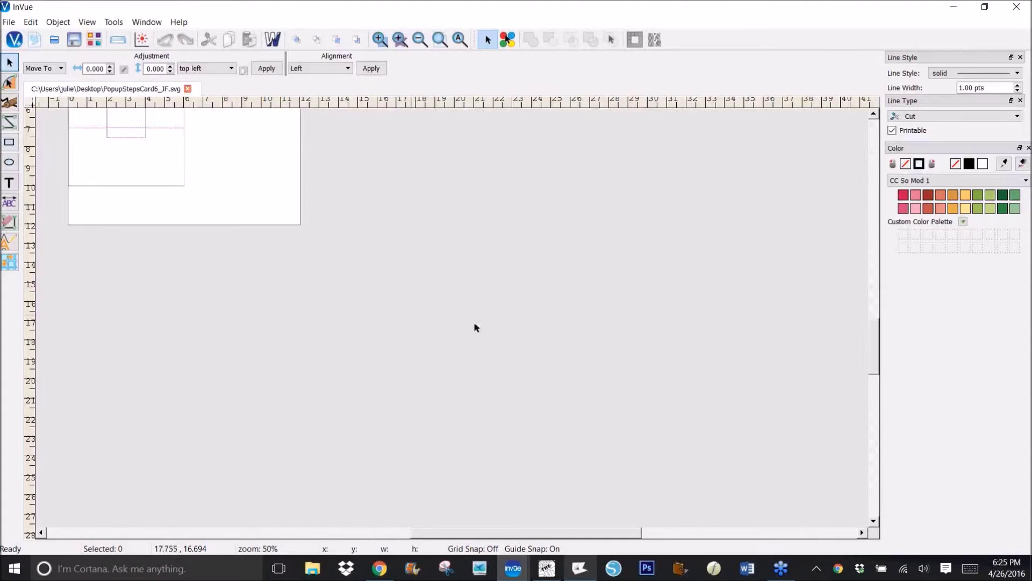
pyautogui.moveTo(875, 352); pyautogui.dragTo(880, 324)
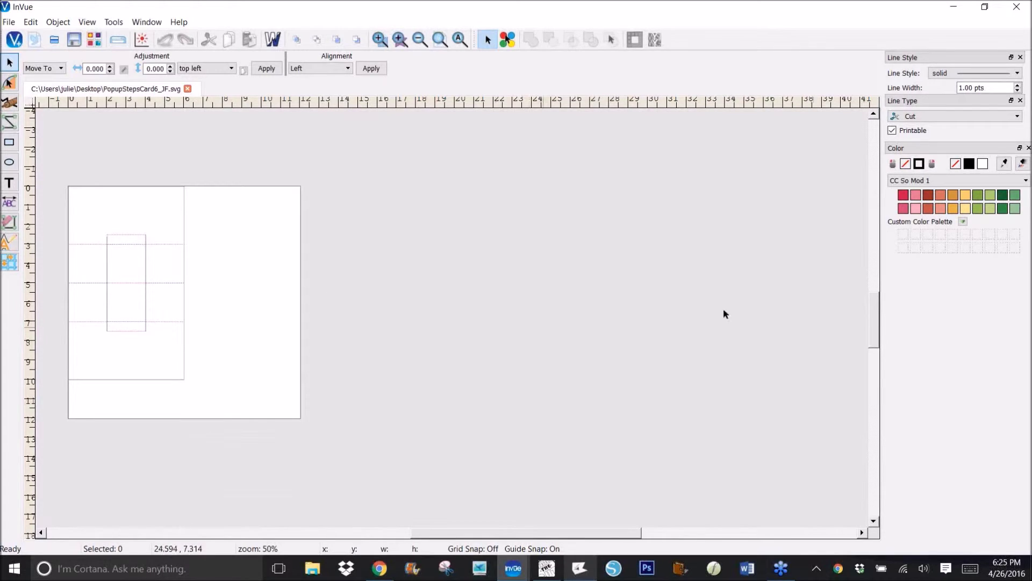
pyautogui.click(383, 42)
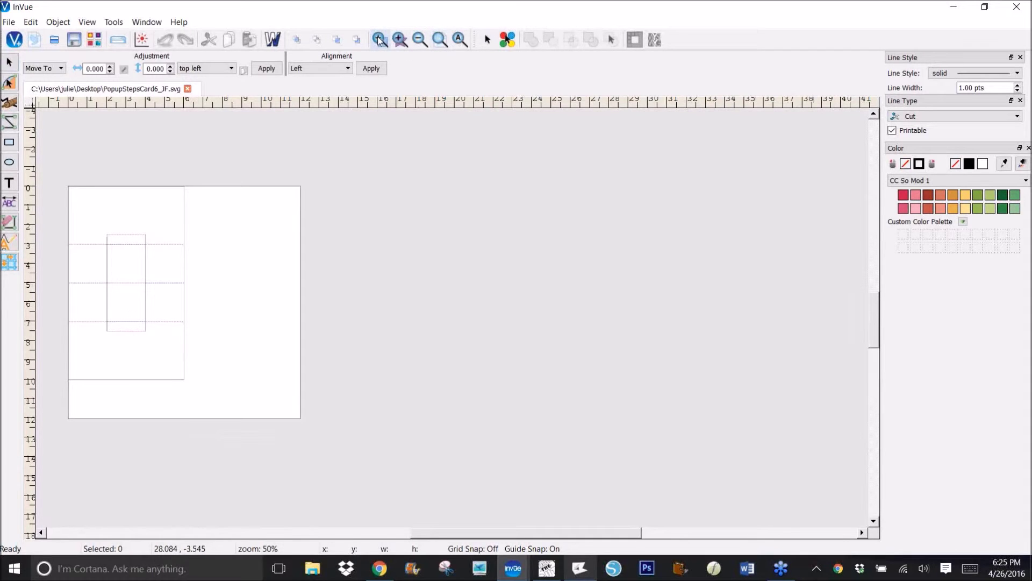
pyautogui.click(400, 40)
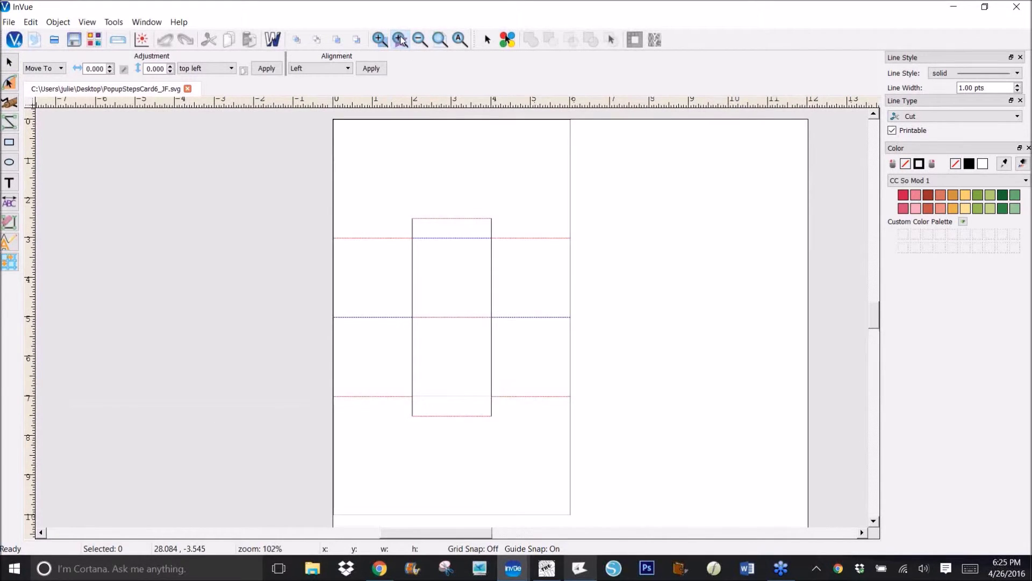
pyautogui.scroll(-3, 874, 318)
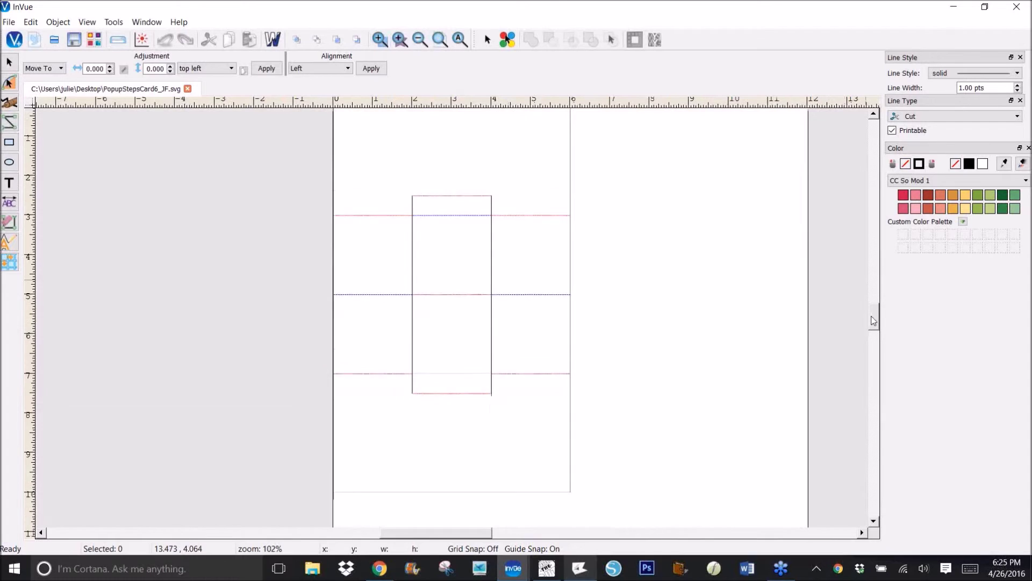
pyautogui.scroll(3, 873, 318)
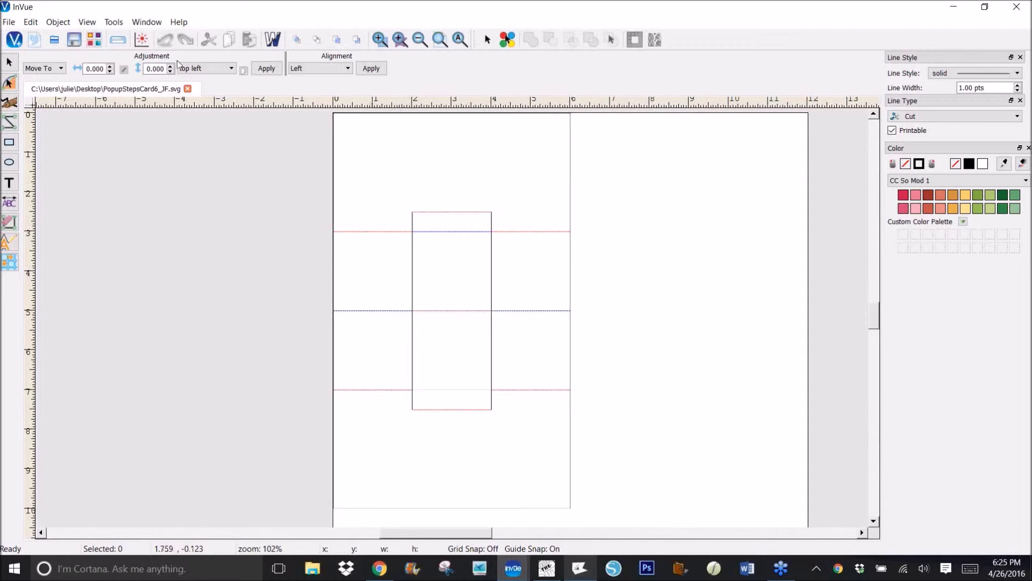
pyautogui.click(117, 40)
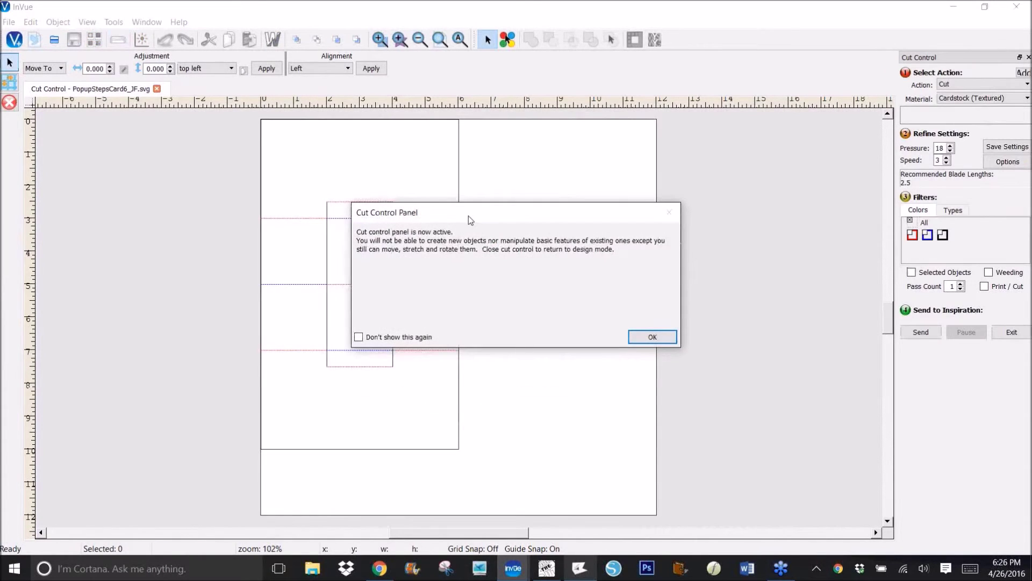
# Preview the red, blue and black line colours one at a time, then exit cut control.
pyautogui.click(665, 337)
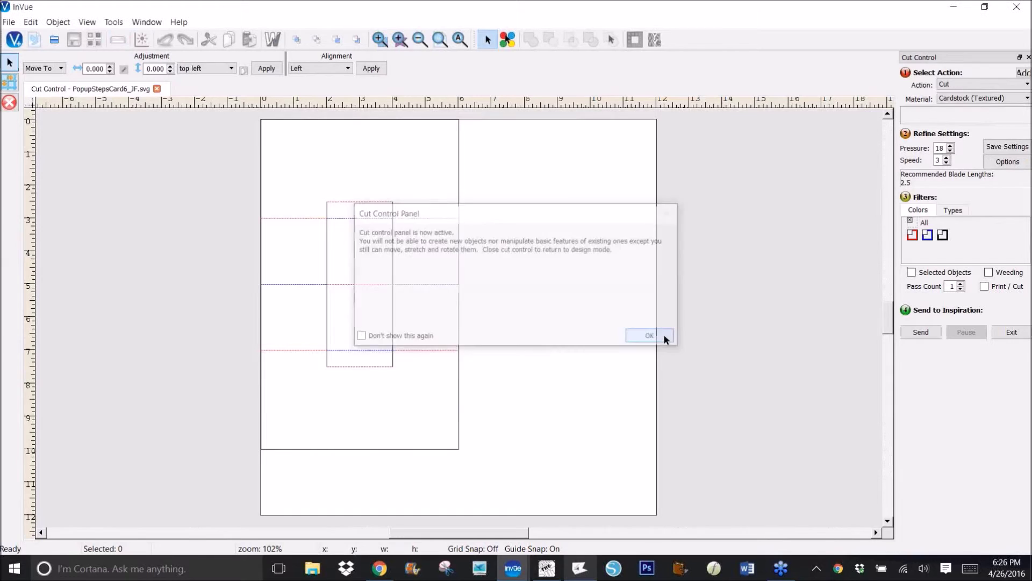
pyautogui.click(913, 239)
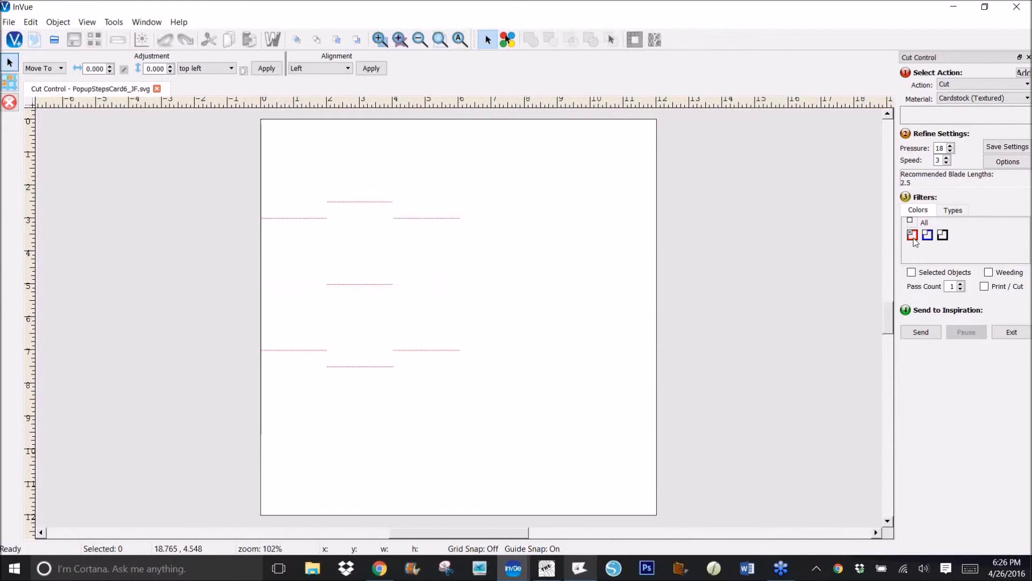
pyautogui.click(927, 236)
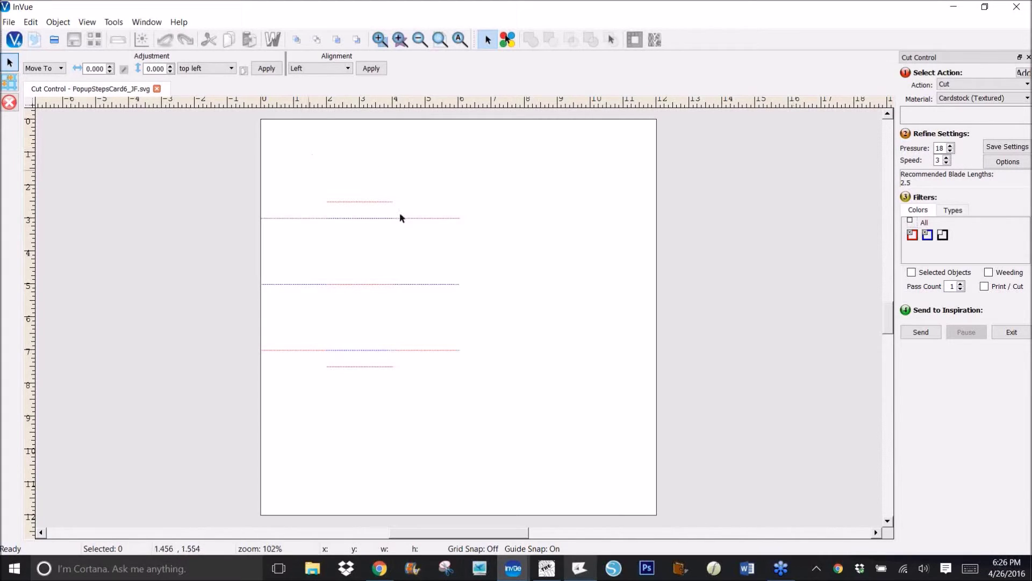
pyautogui.click(927, 334)
pyautogui.click(928, 235)
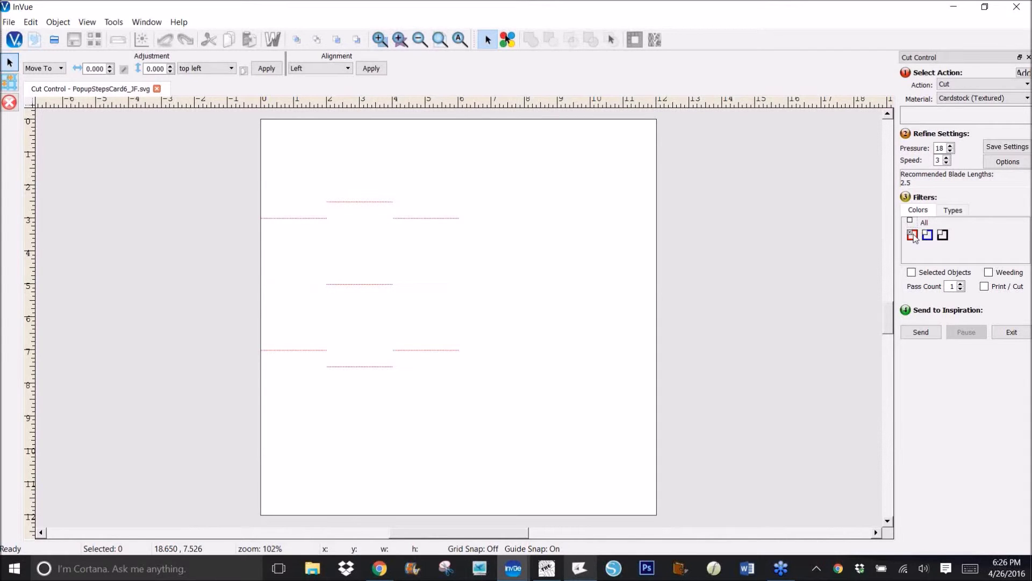
pyautogui.click(913, 235)
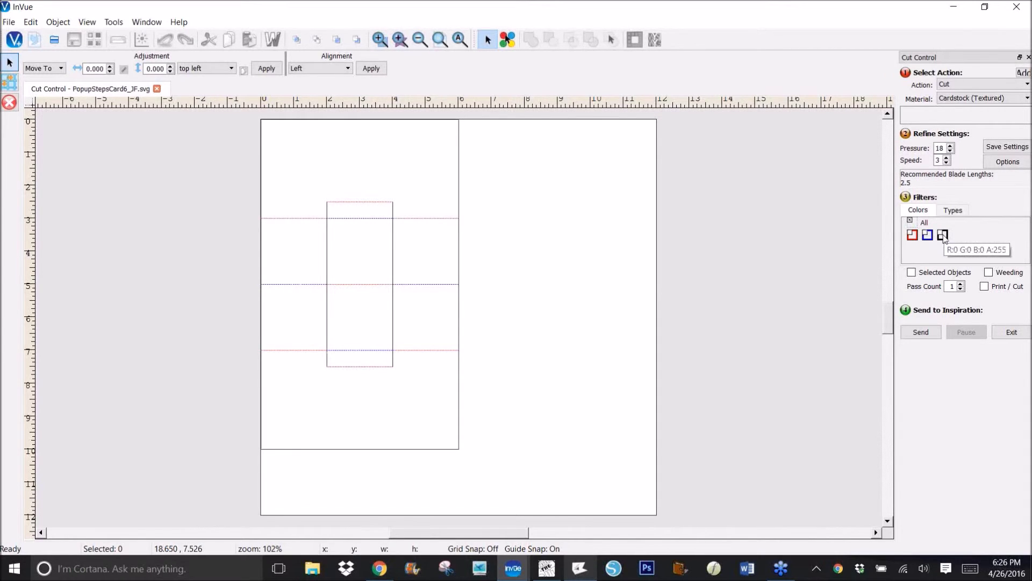
pyautogui.click(943, 237)
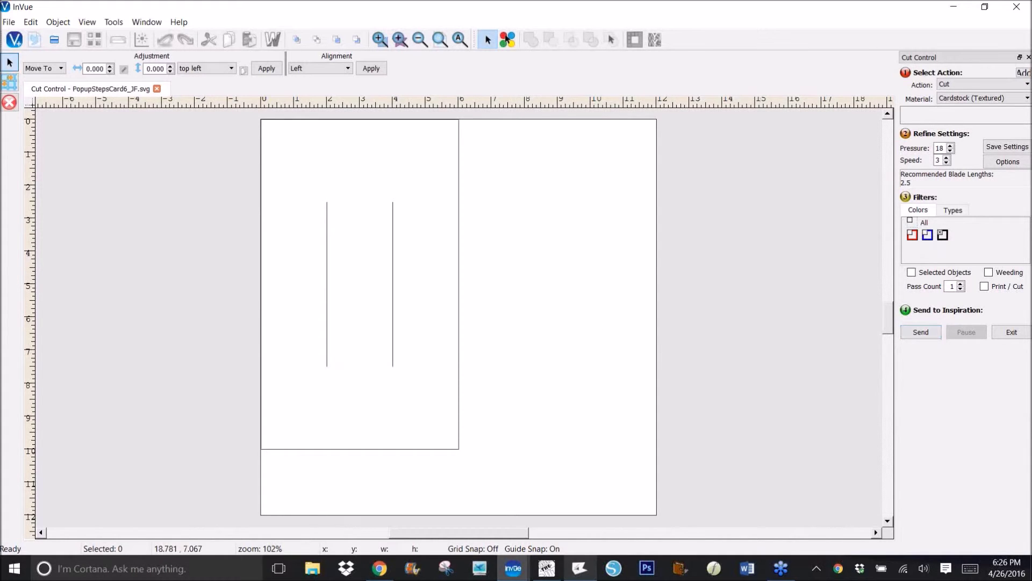
pyautogui.click(1012, 332)
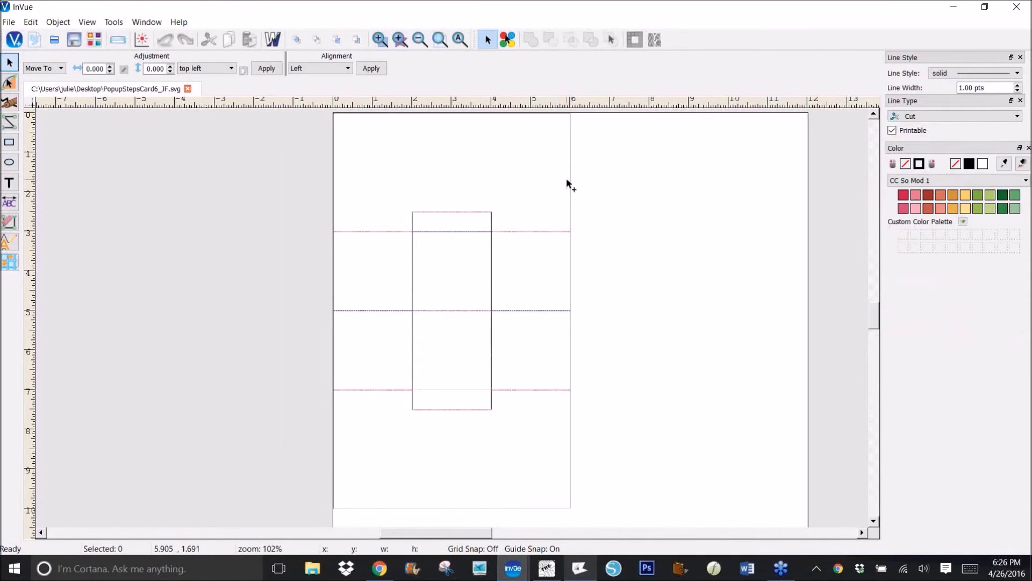
# Save As Compressed PVG (.pvgc) in My Files past the extension warning, then minimise InVue.
pyautogui.click(8, 22)
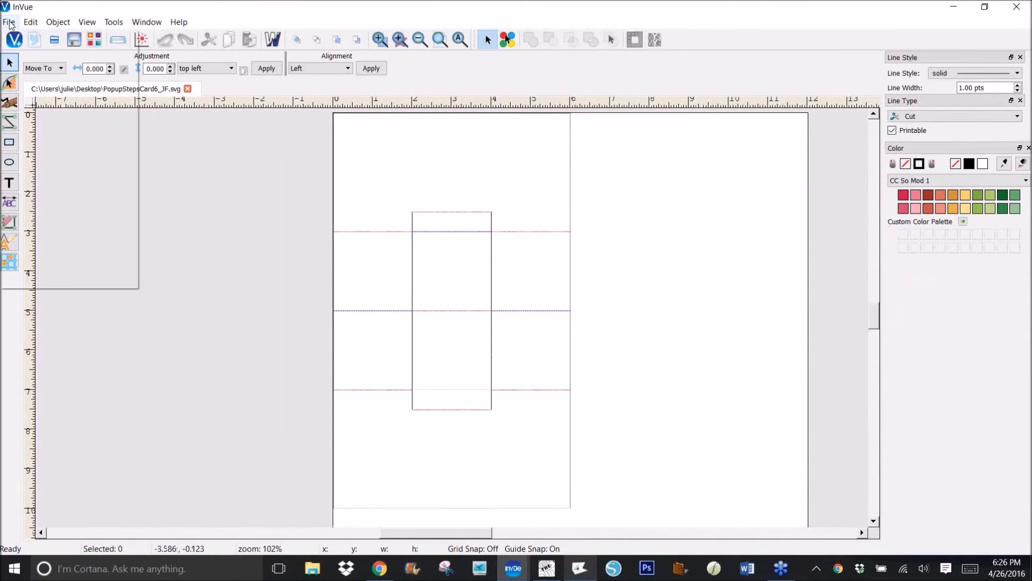
pyautogui.click(67, 138)
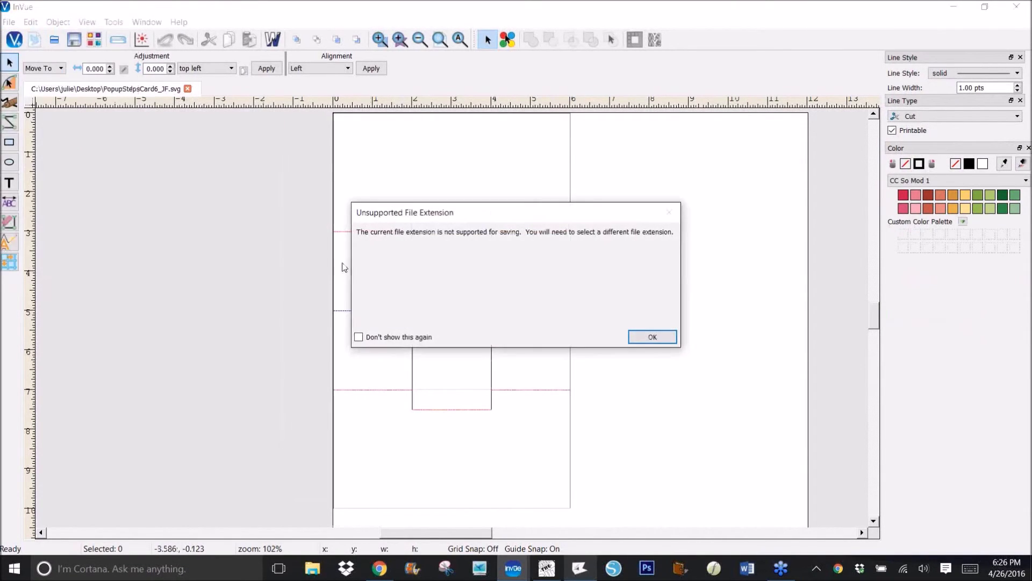
pyautogui.click(661, 337)
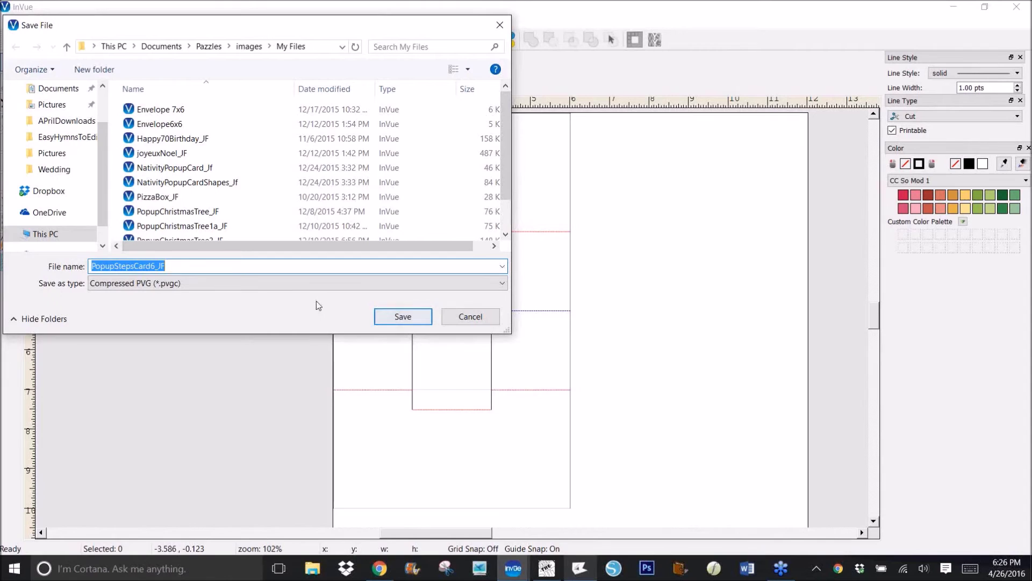
pyautogui.click(407, 317)
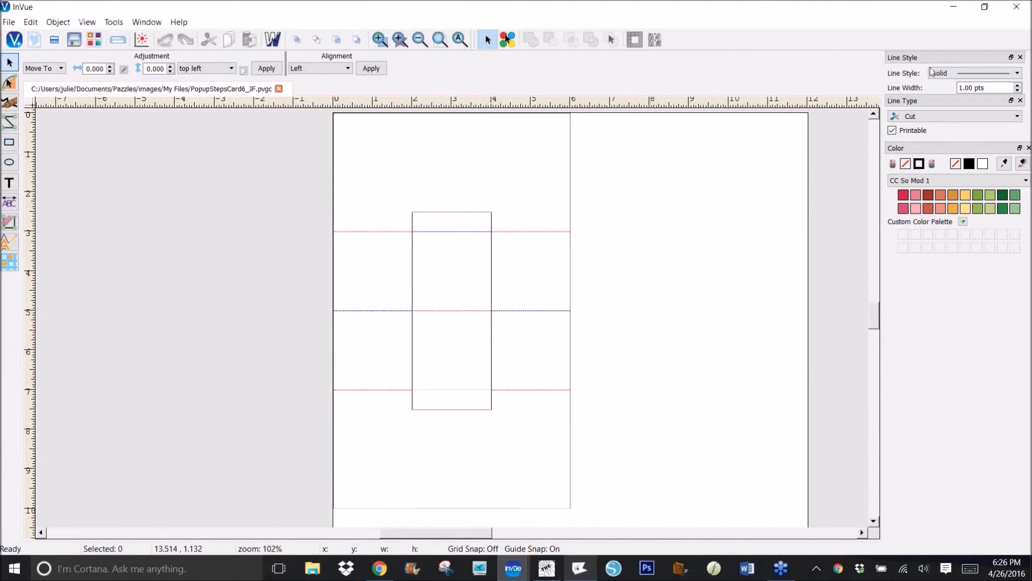
pyautogui.click(955, 7)
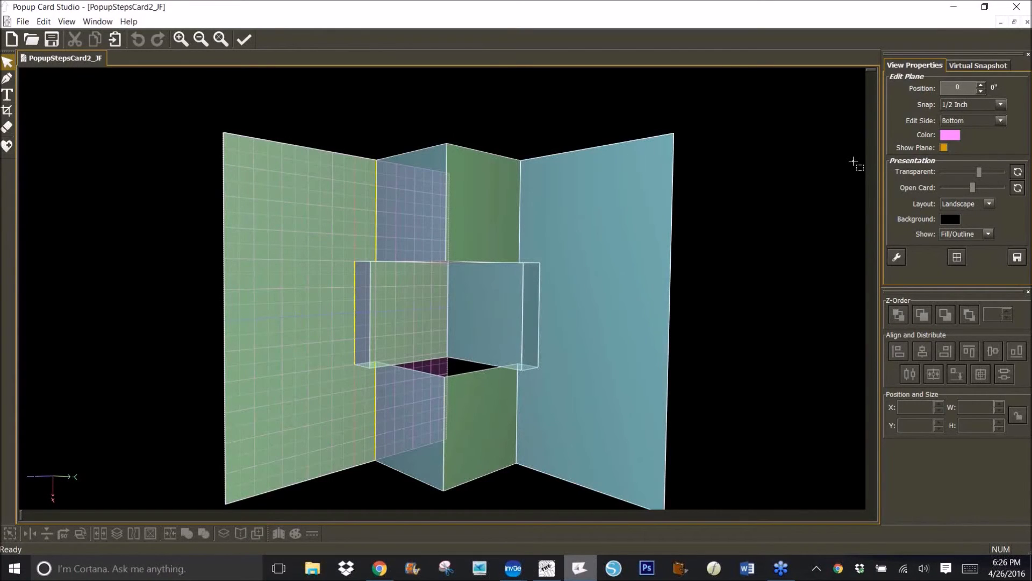